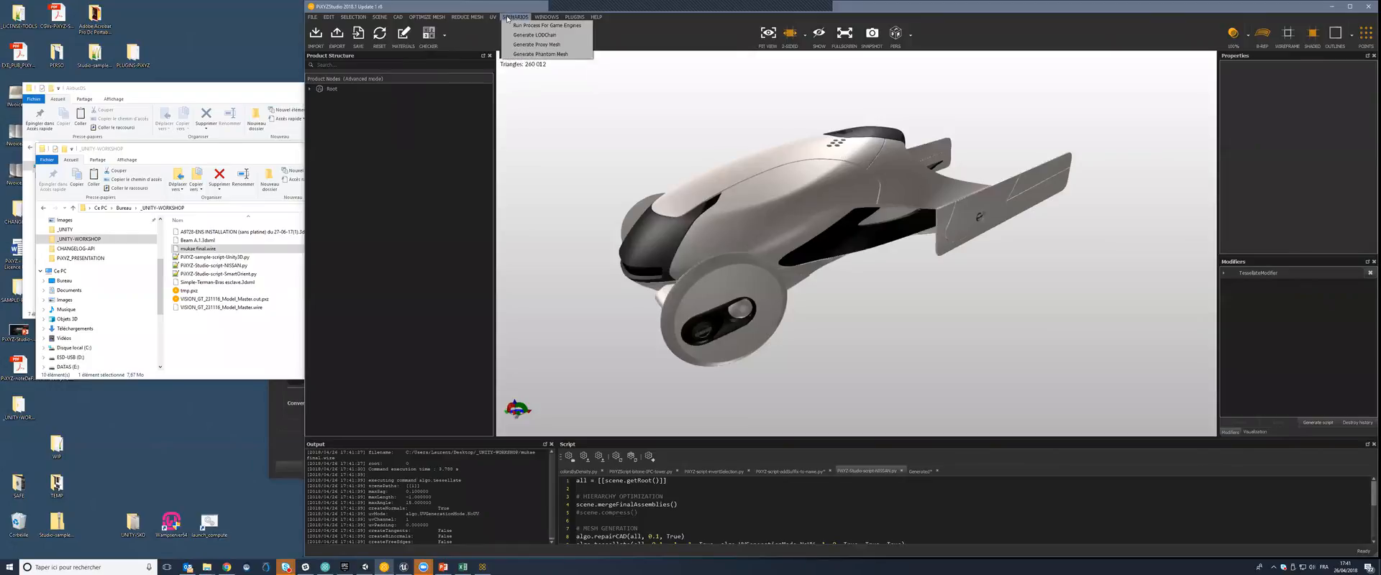
Step: Open the PiXYZ Studio Getting Started documentation, read through the standard menu bar pages, and close it
mouse_move(375, 19)
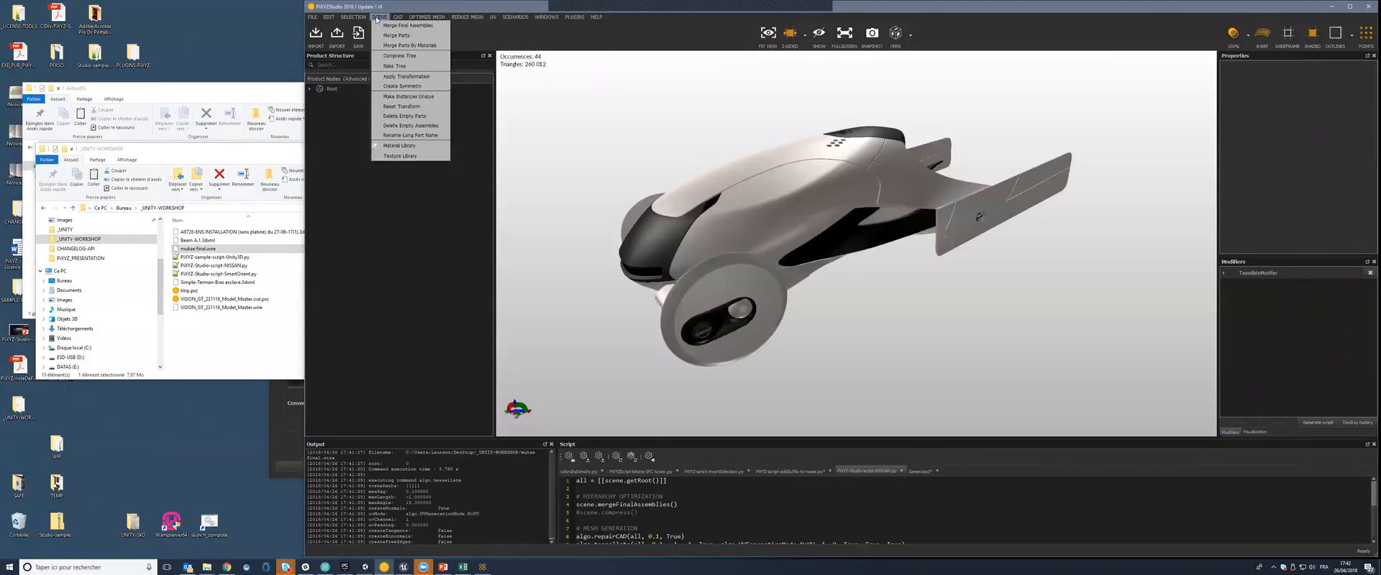
mouse_move(596, 18)
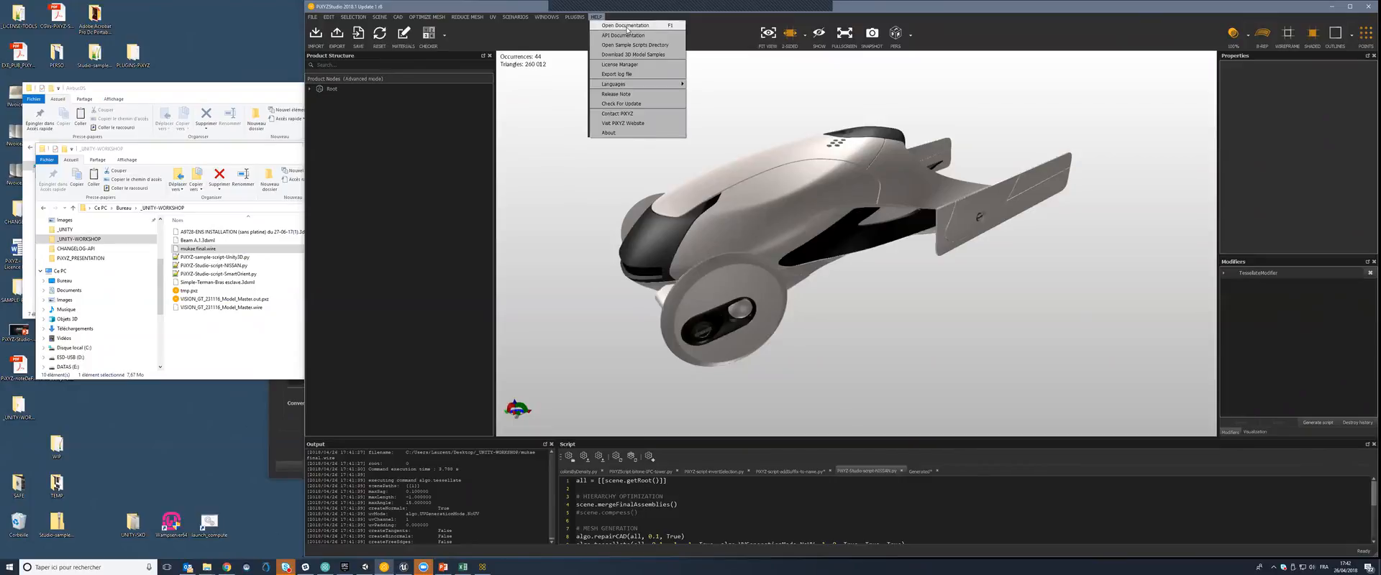
click(627, 27)
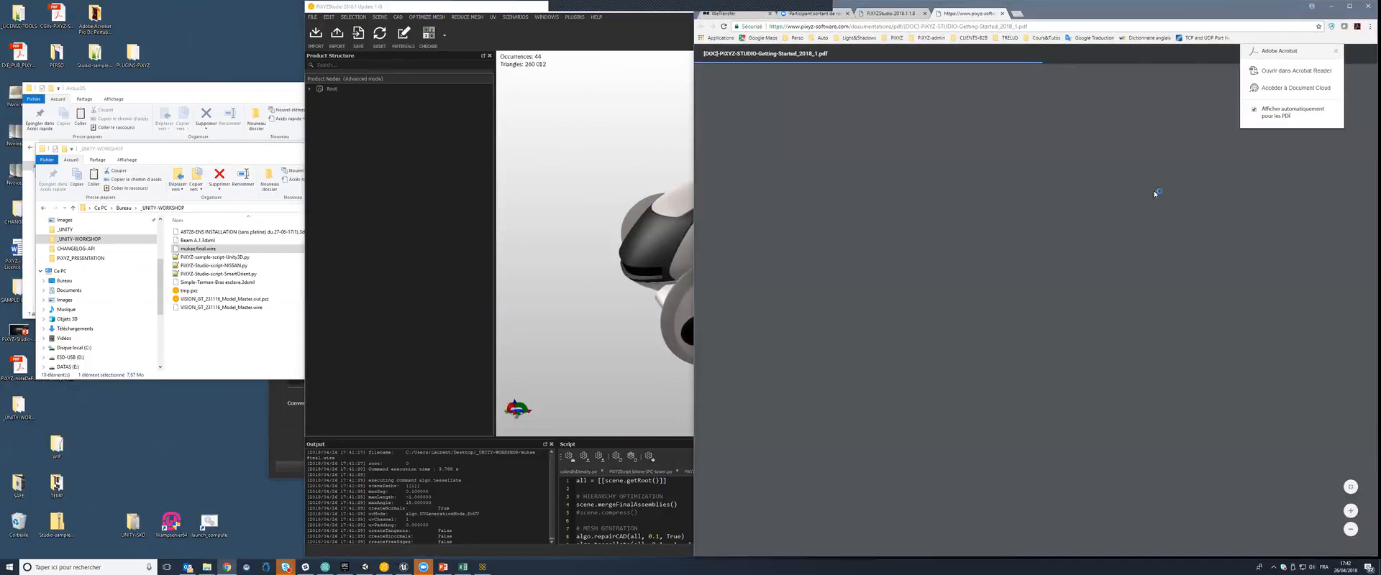
scroll(980, 377, down, 10)
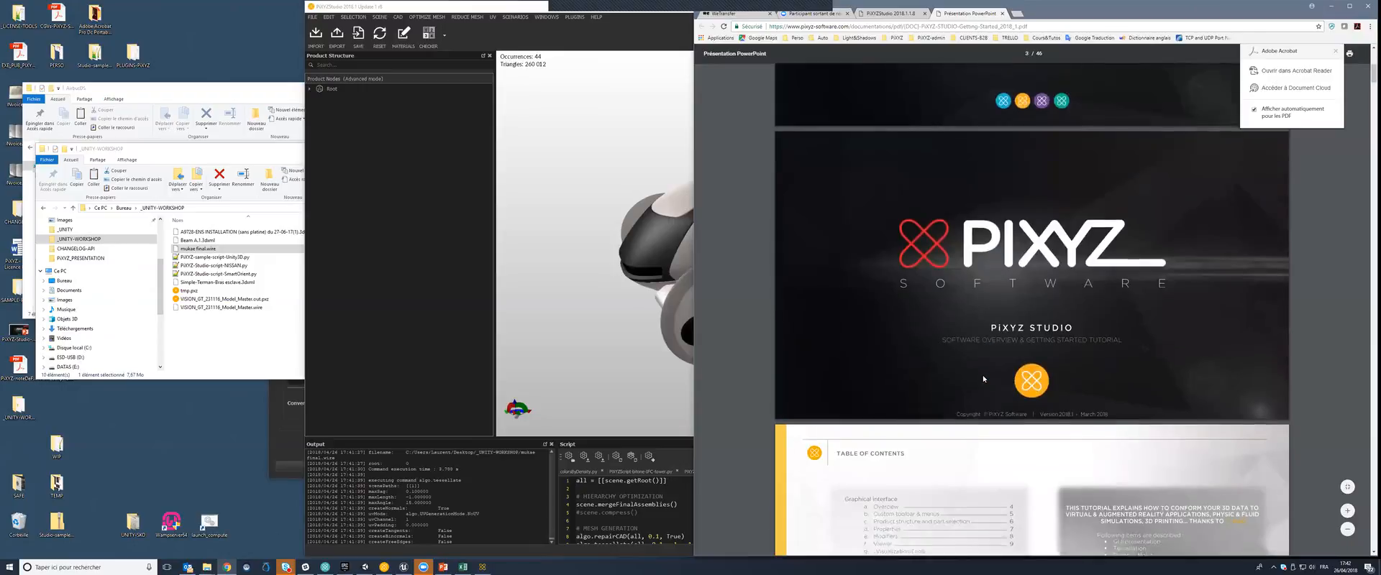
scroll(980, 377, down, 15)
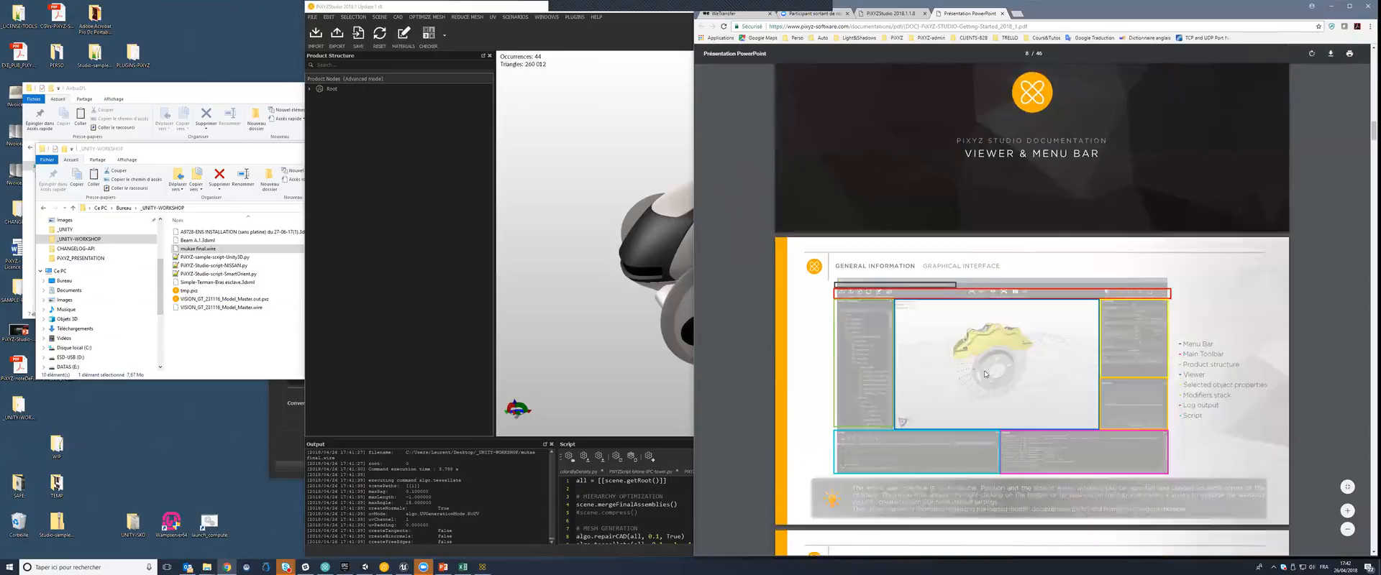
scroll(984, 374, down, 3)
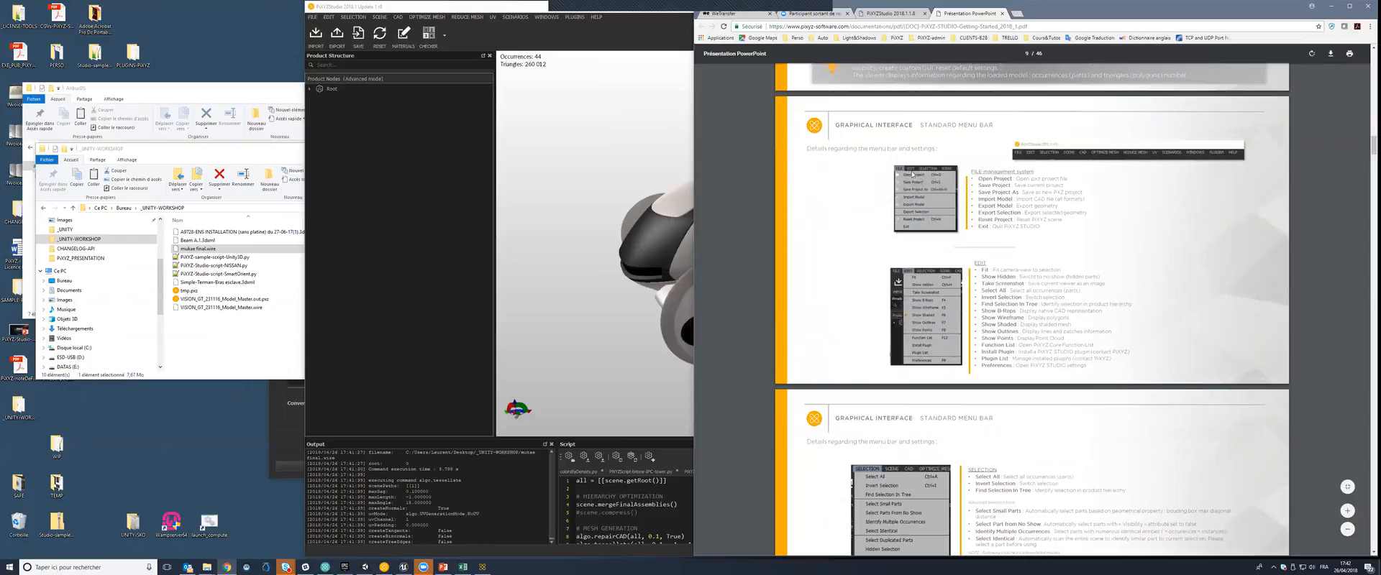
scroll(983, 257, down, 4)
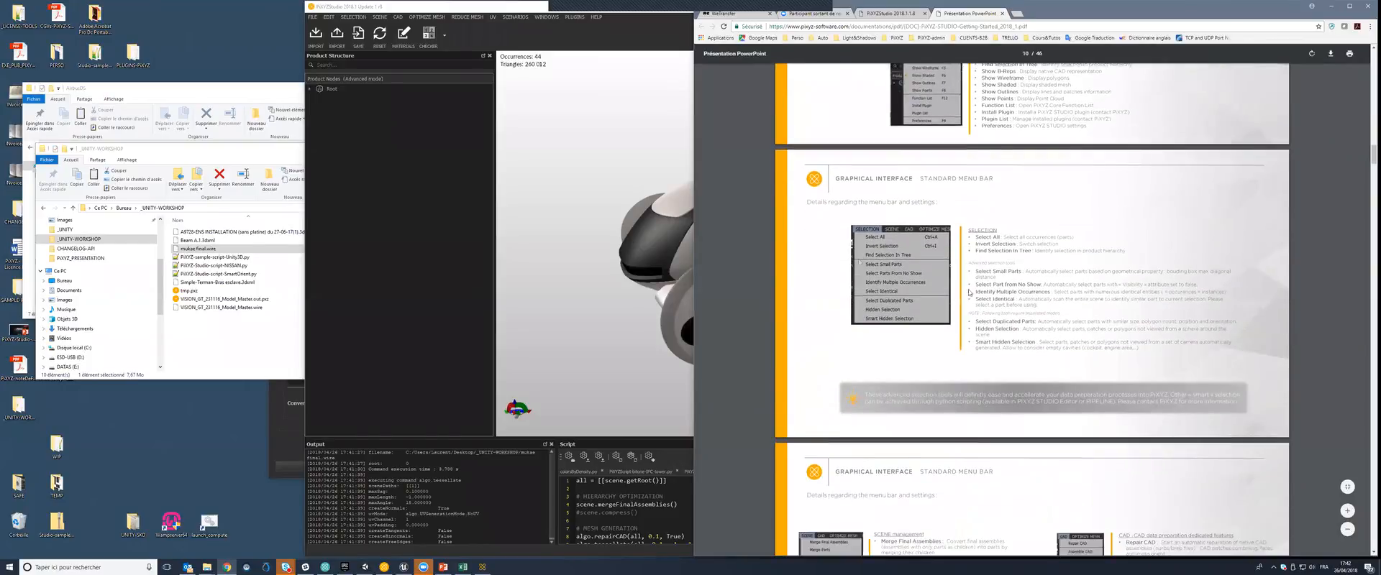
scroll(949, 331, down, 5)
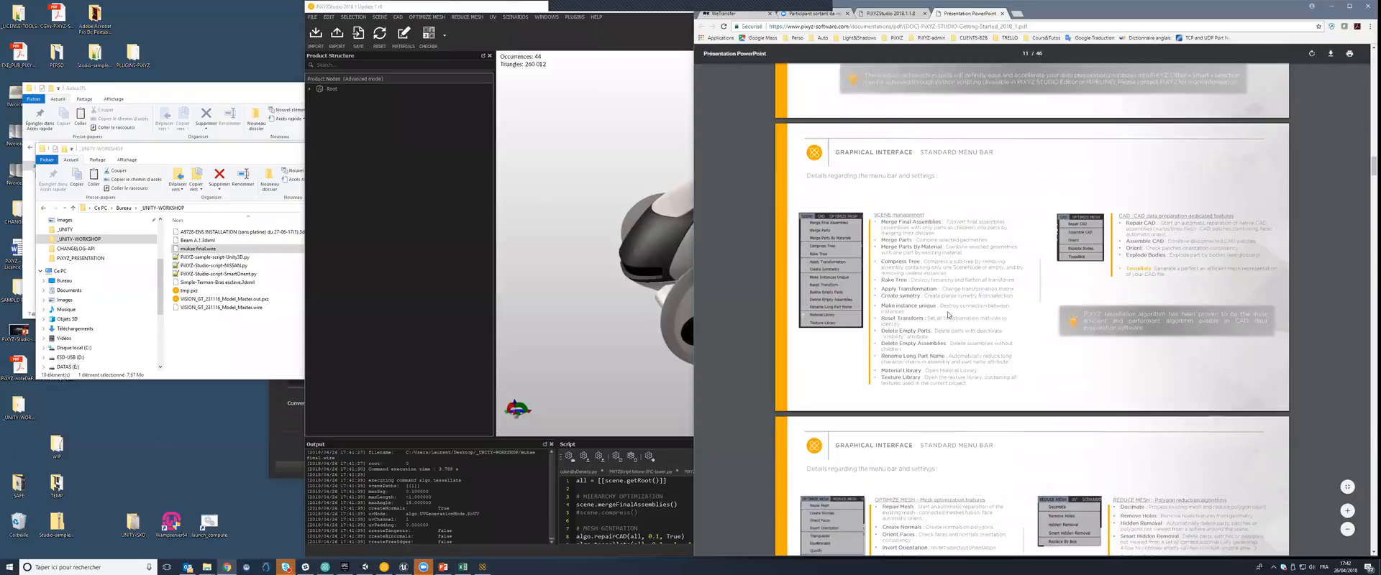
scroll(944, 321, down, 5)
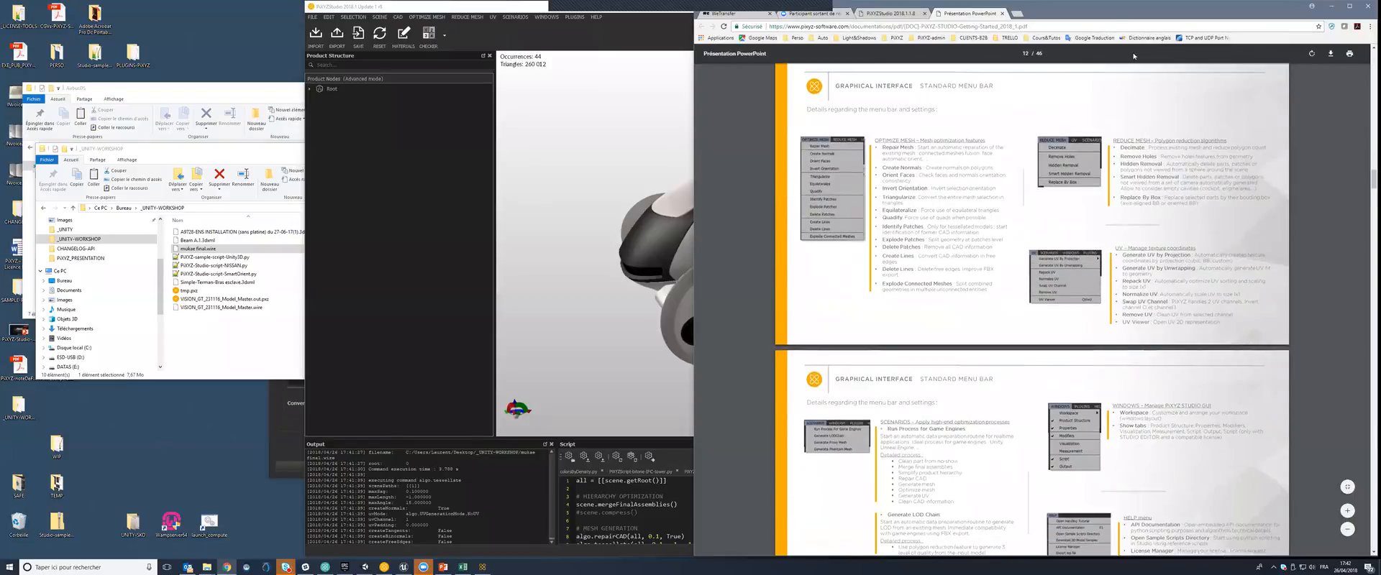
click(1332, 5)
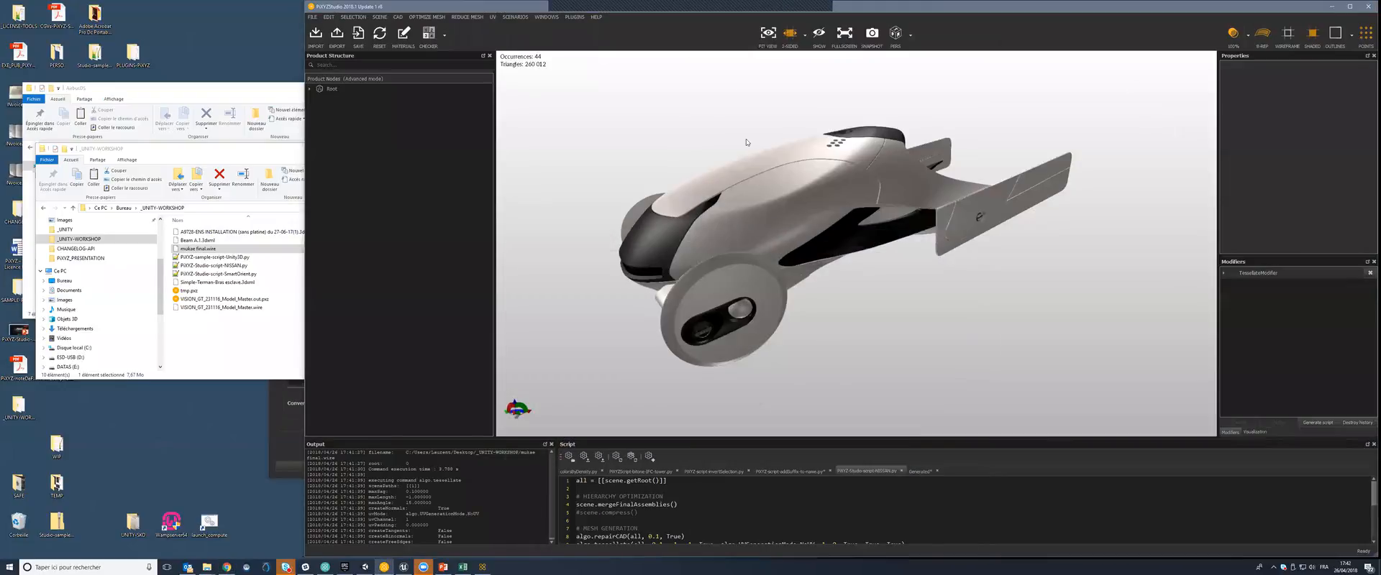
Step: Examine the scenario and directory settings in PiXYZ Pipeline, and return to the available scenarios in PiXYZ Studio
click(511, 17)
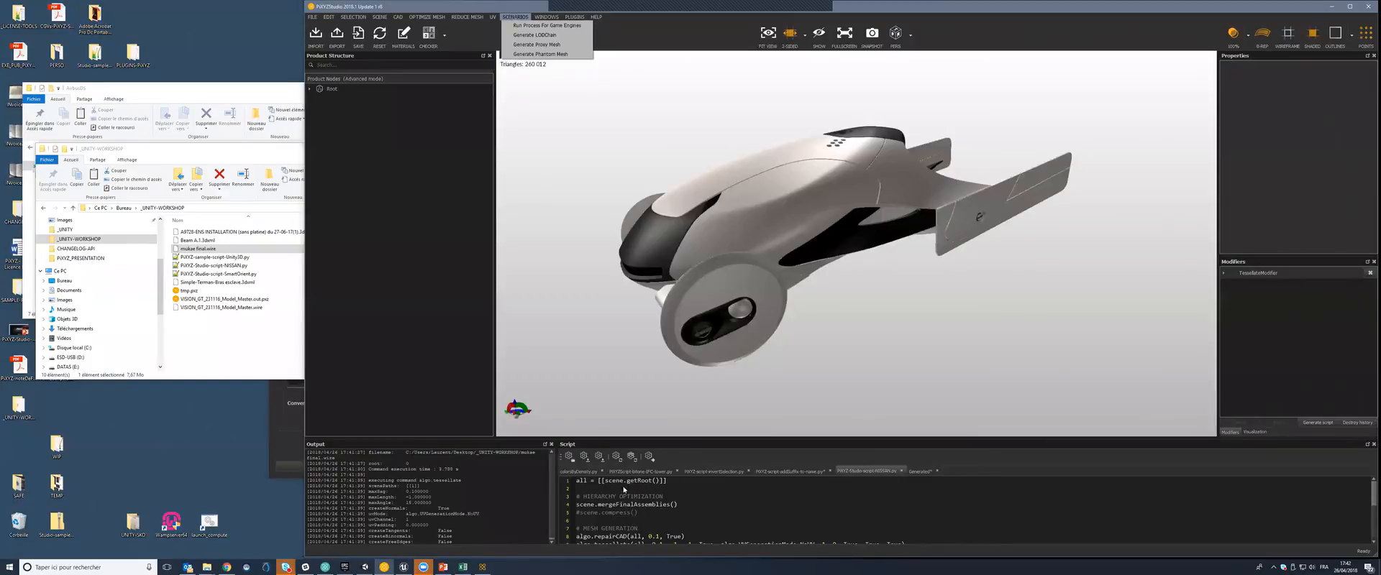
click(292, 413)
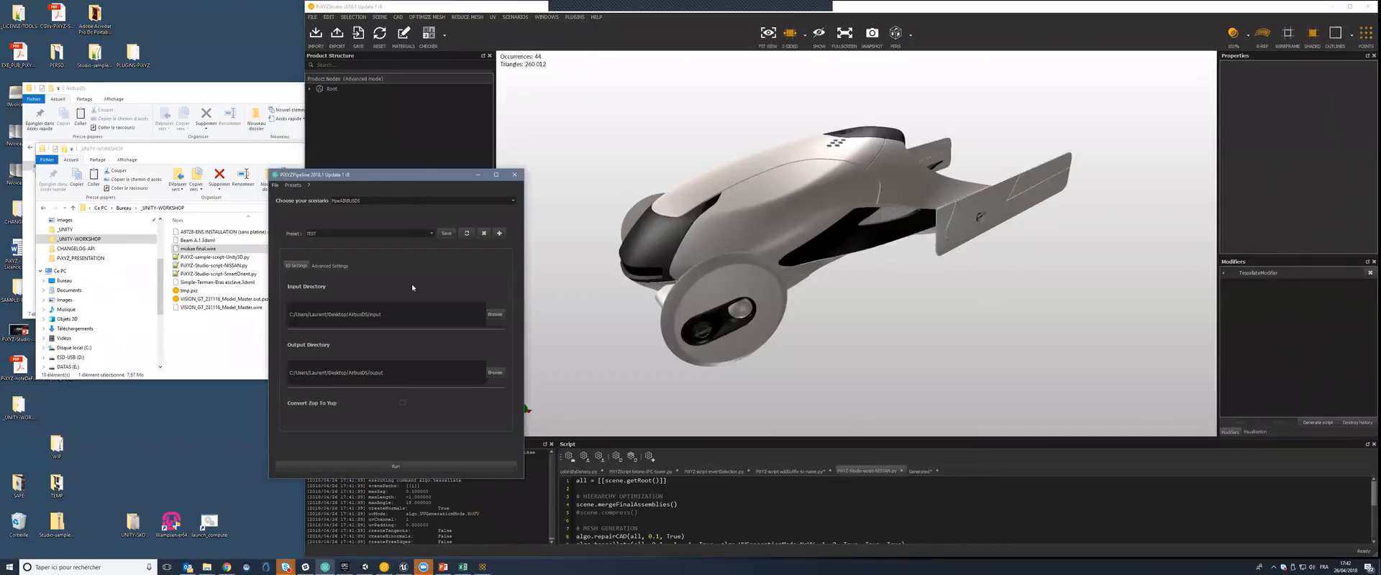
click(501, 3)
click(514, 17)
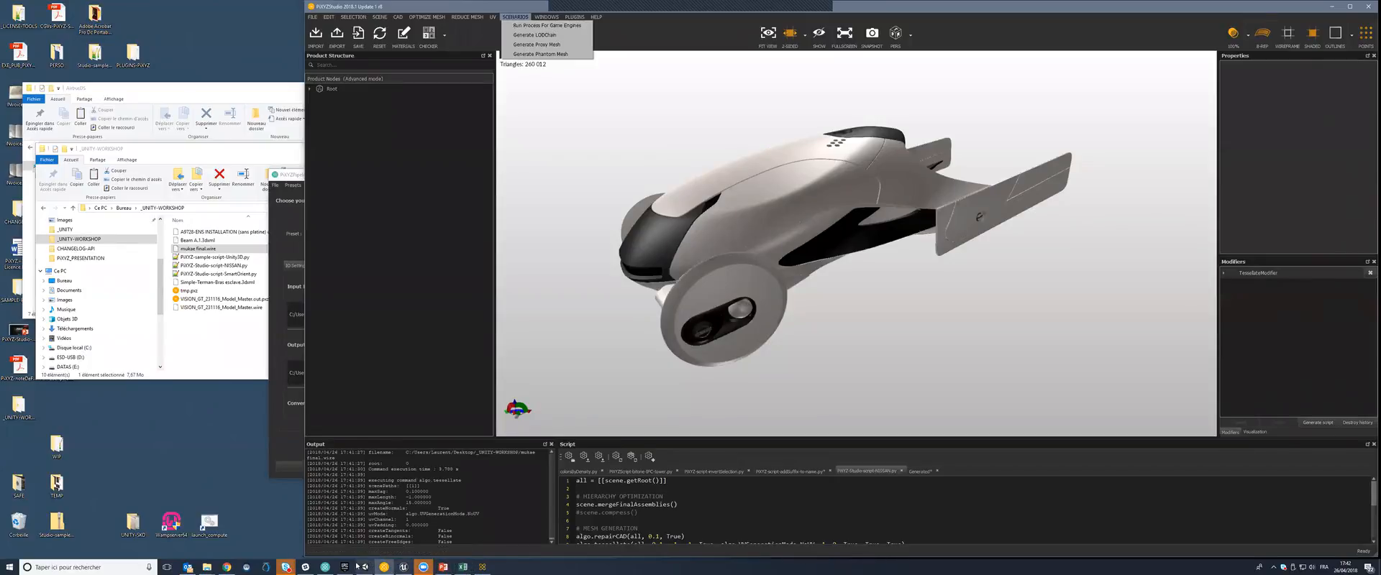
Step: Switch to the empty PiXYZ Studio session and import the final .wire car model from the _UNITY-WORKSHOP folder
click(392, 566)
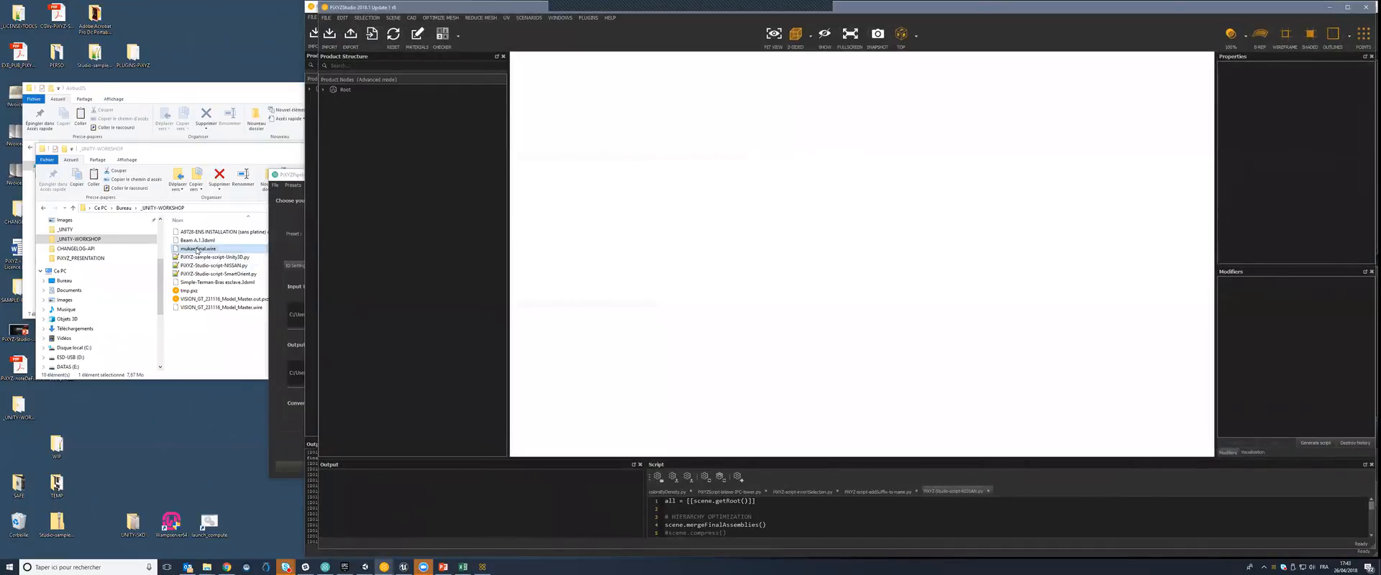
drag(197, 250, 697, 265)
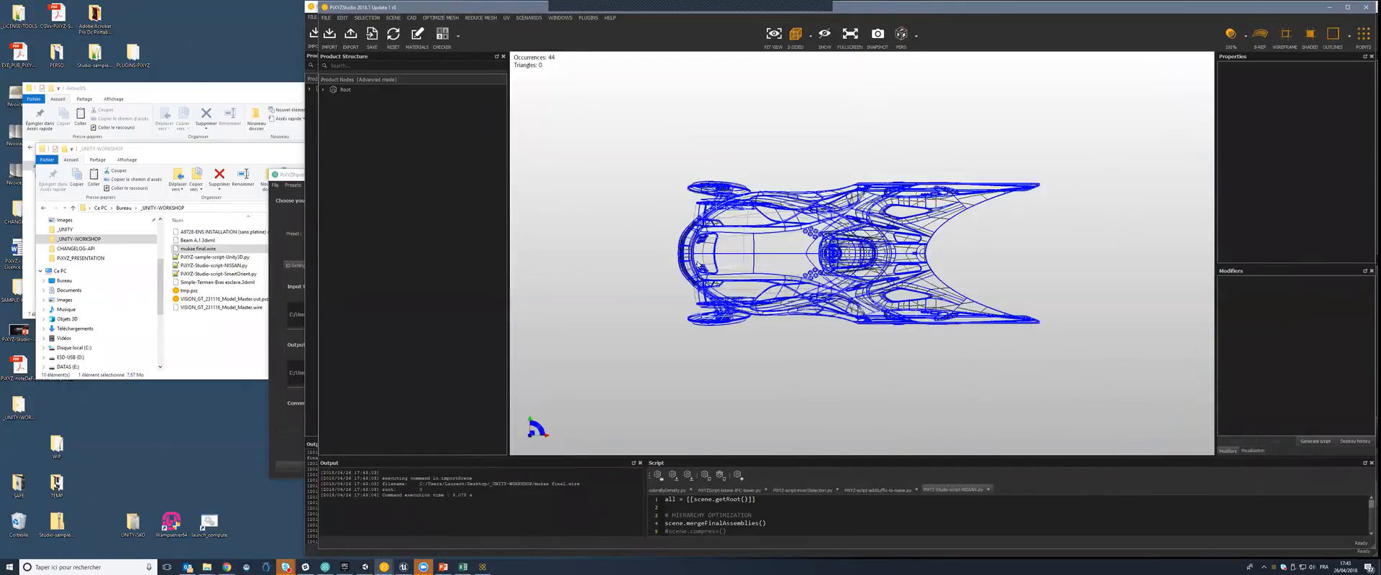
alt+drag(815, 173, 851, 166)
scroll(827, 219, up, 4)
scroll(828, 220, down, 3)
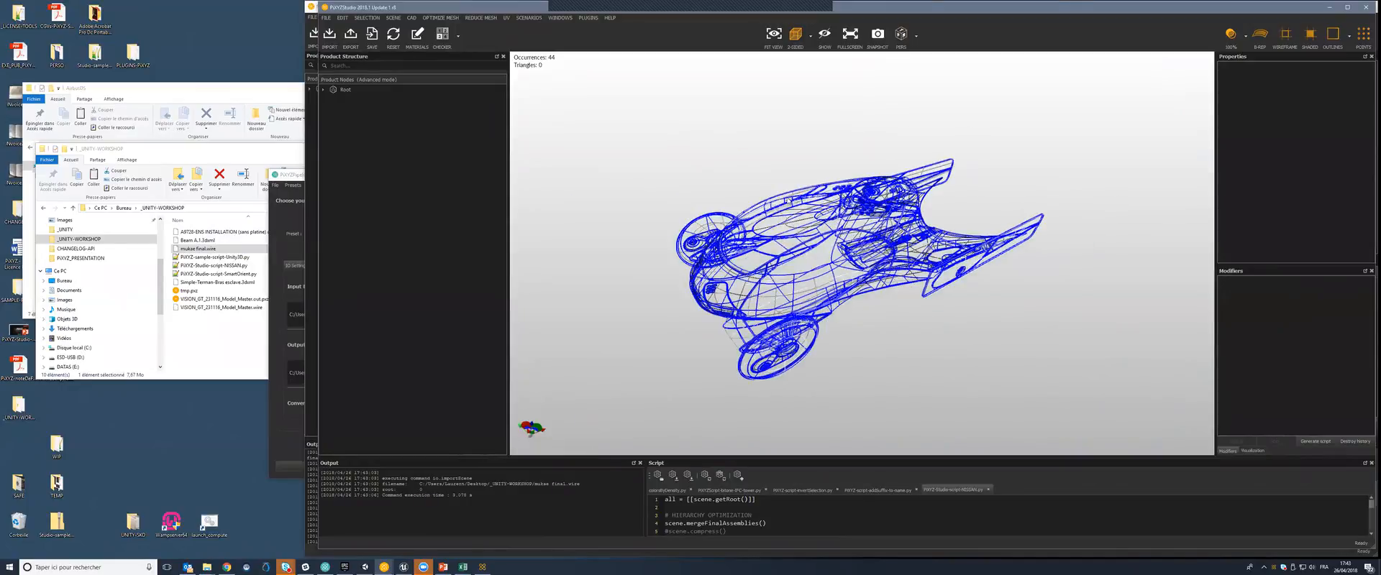
Step: Try to run the Process For Game Engines scenario on the car model without overriding or repacking UVs
click(526, 18)
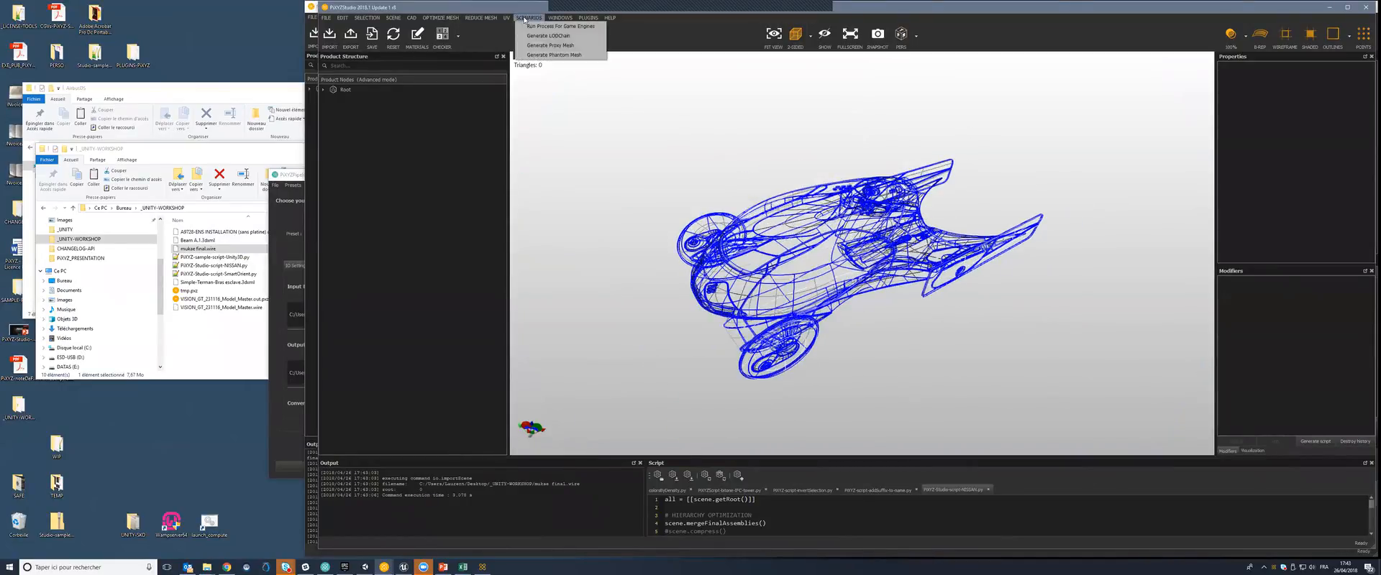
click(569, 26)
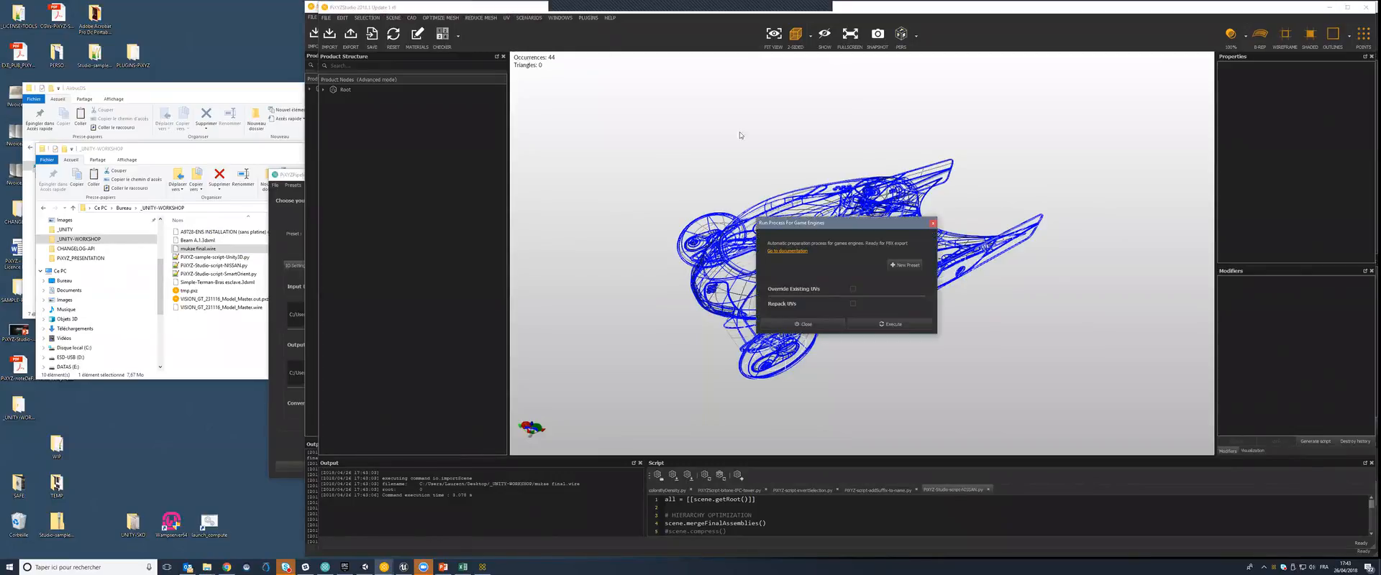
click(897, 325)
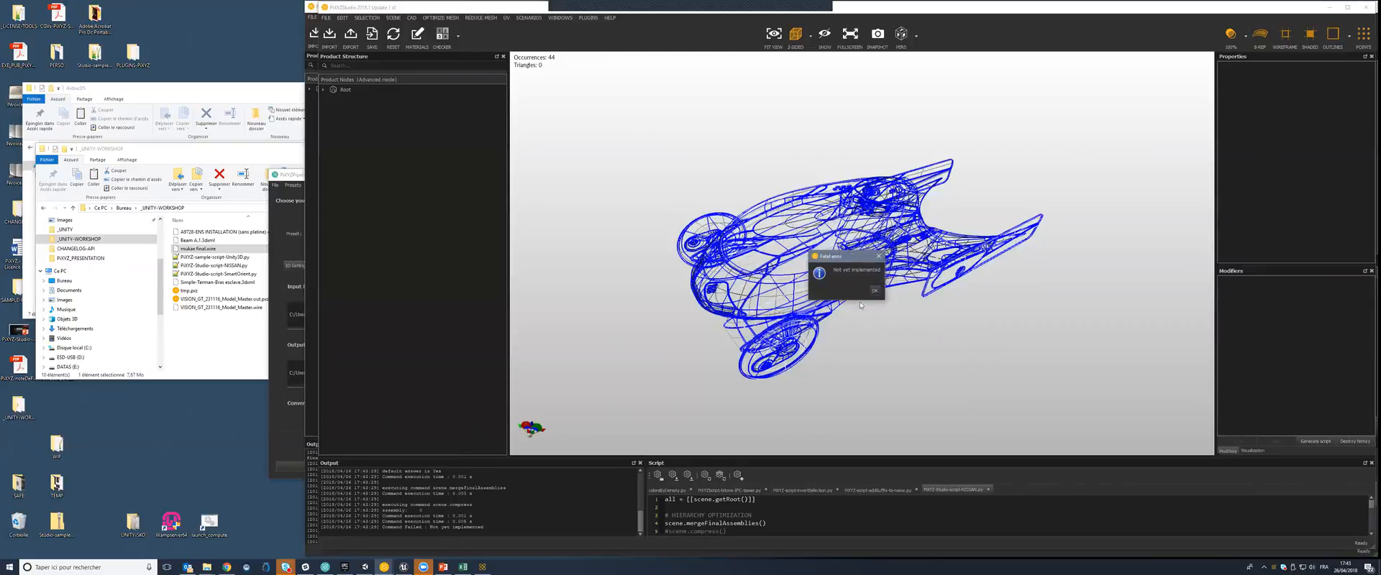
click(875, 291)
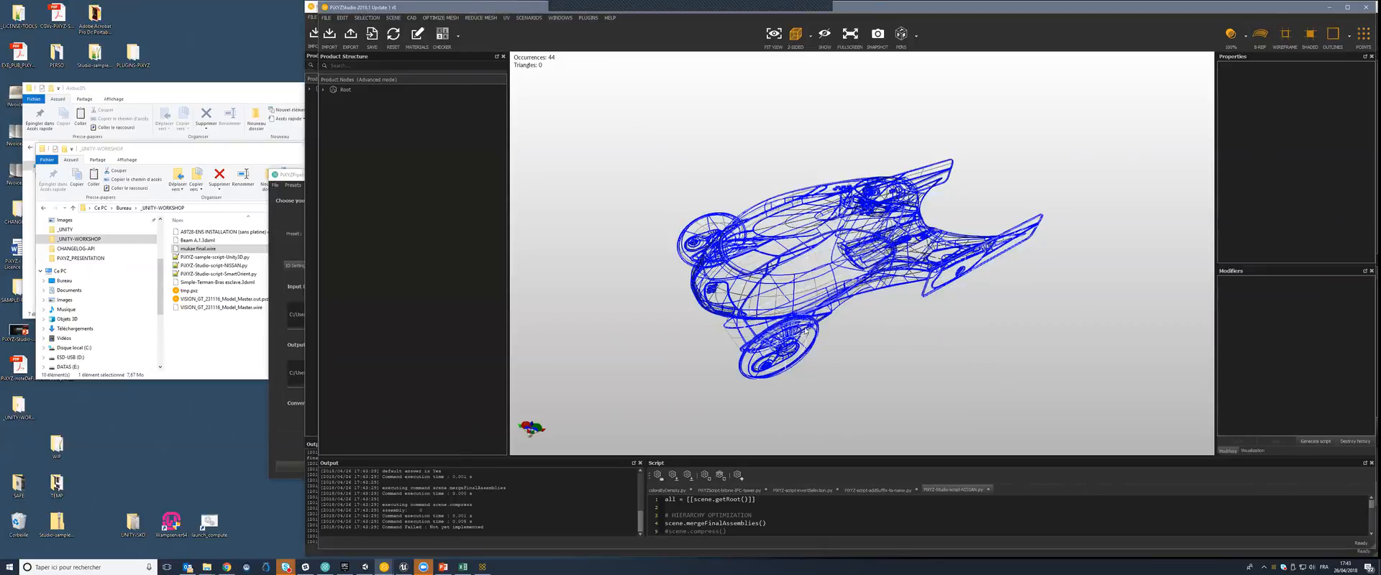
middle_drag(915, 360, 913, 324)
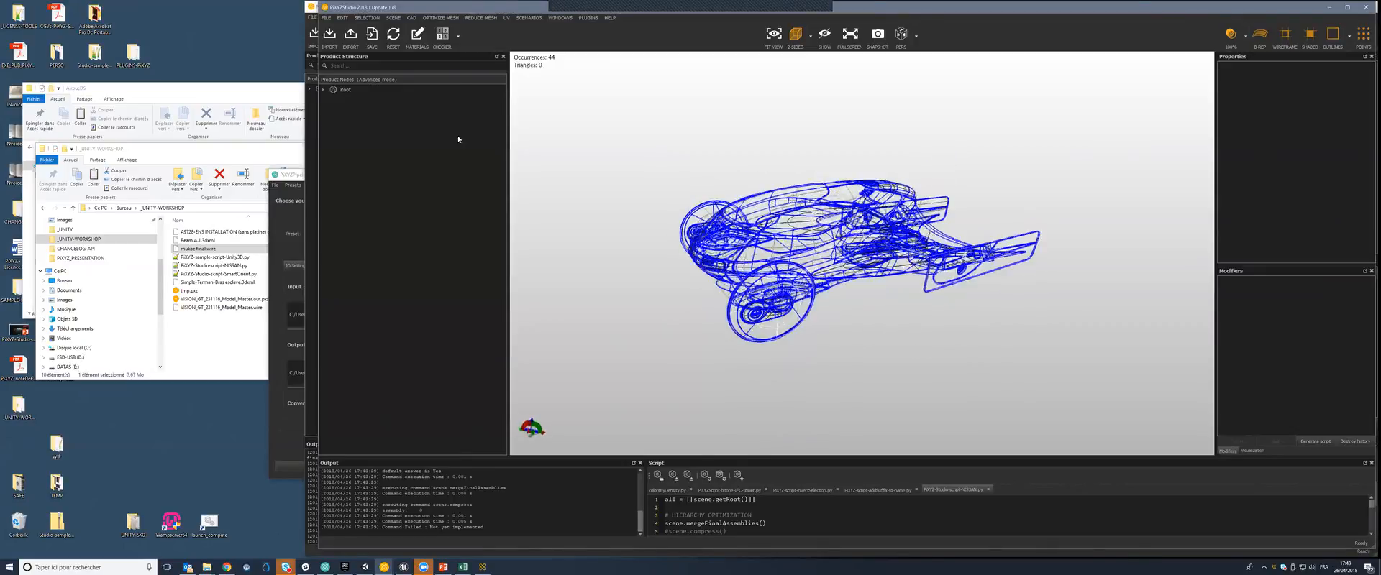
Step: Reset the session and import the brake assembly from the _dataset_TEST-PIXYZ folder
click(394, 36)
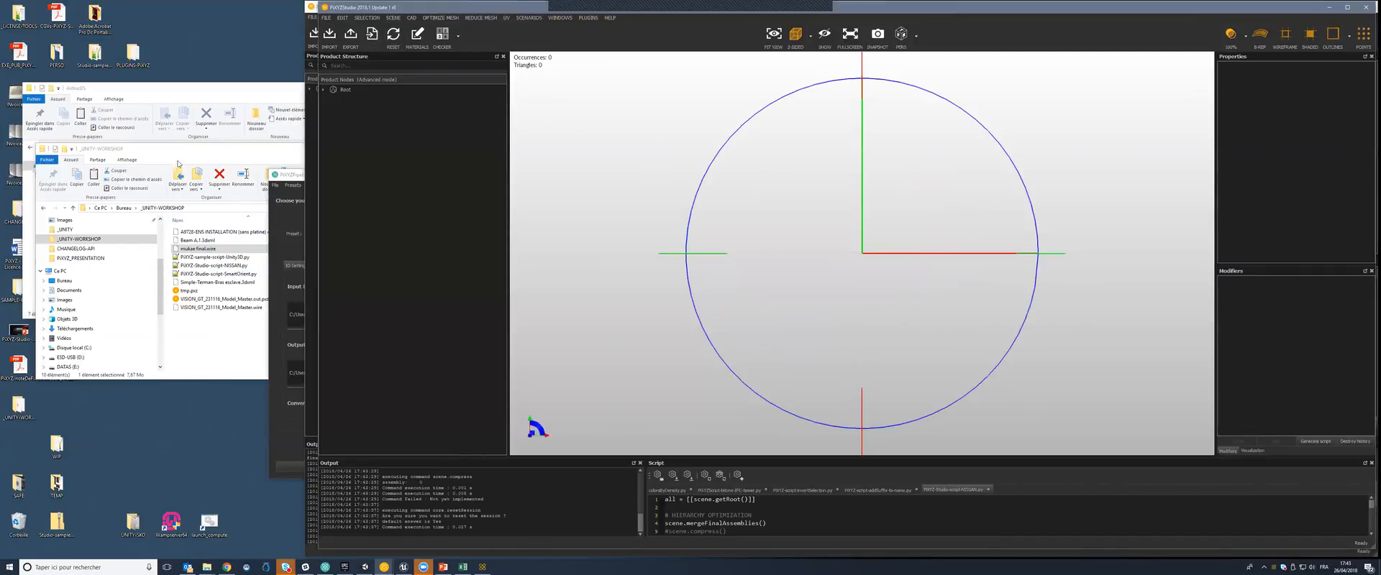
click(171, 98)
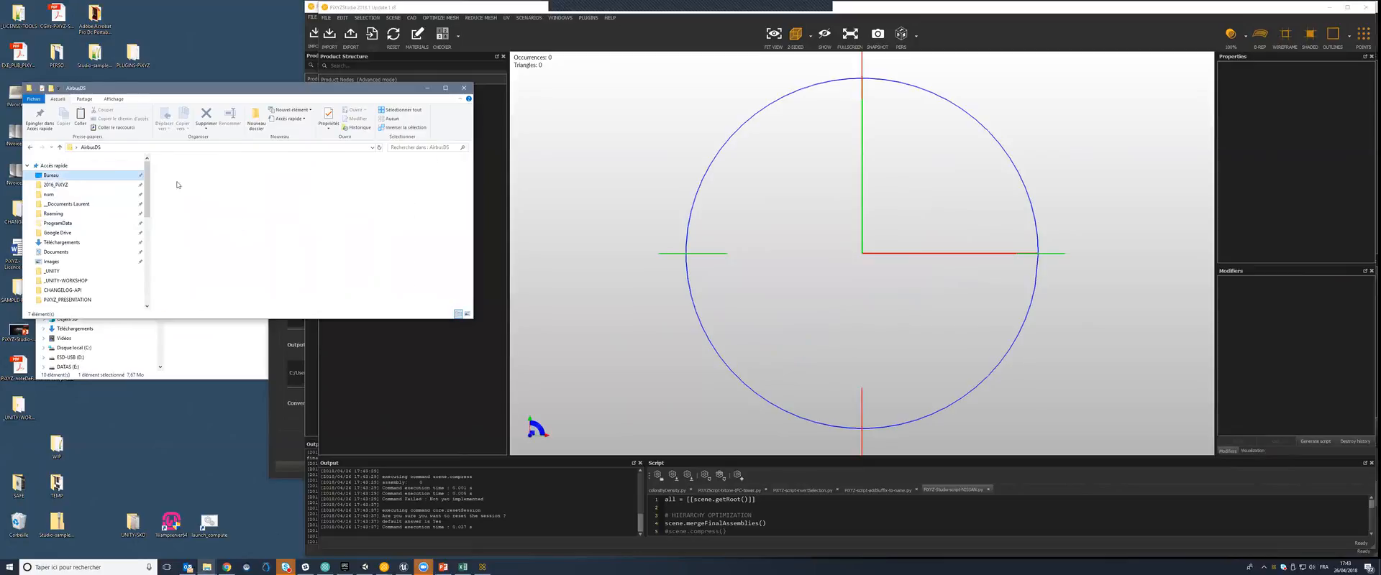
click(136, 194)
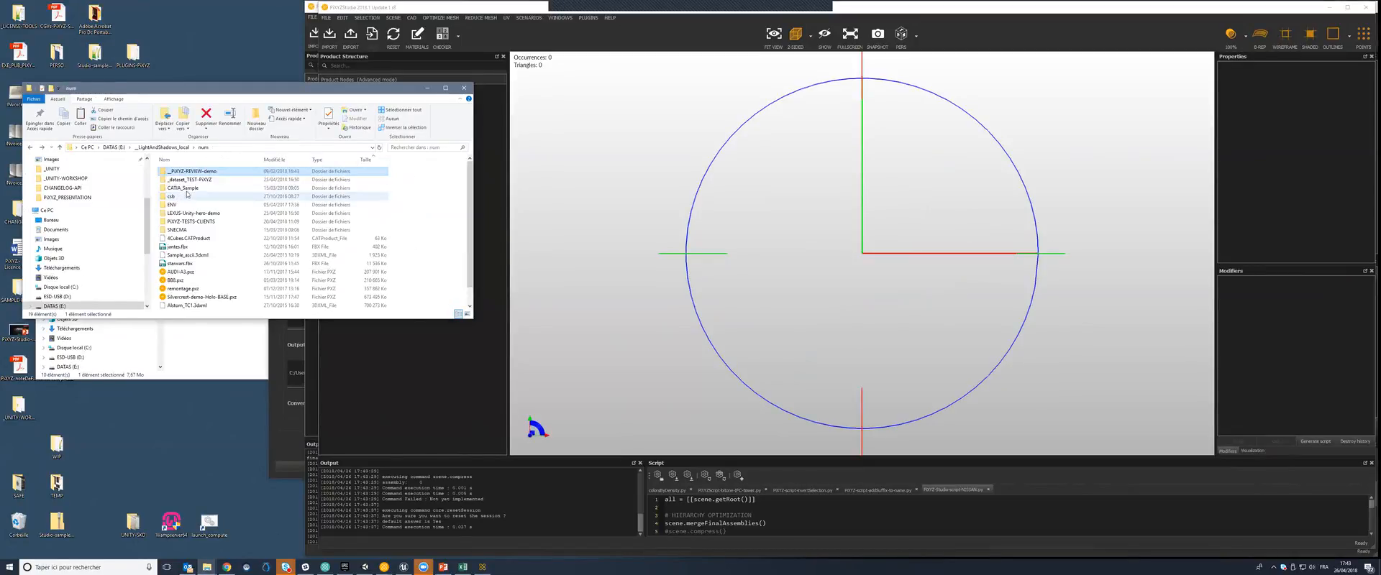
double_click(191, 179)
double_click(194, 180)
drag(195, 160, 722, 199)
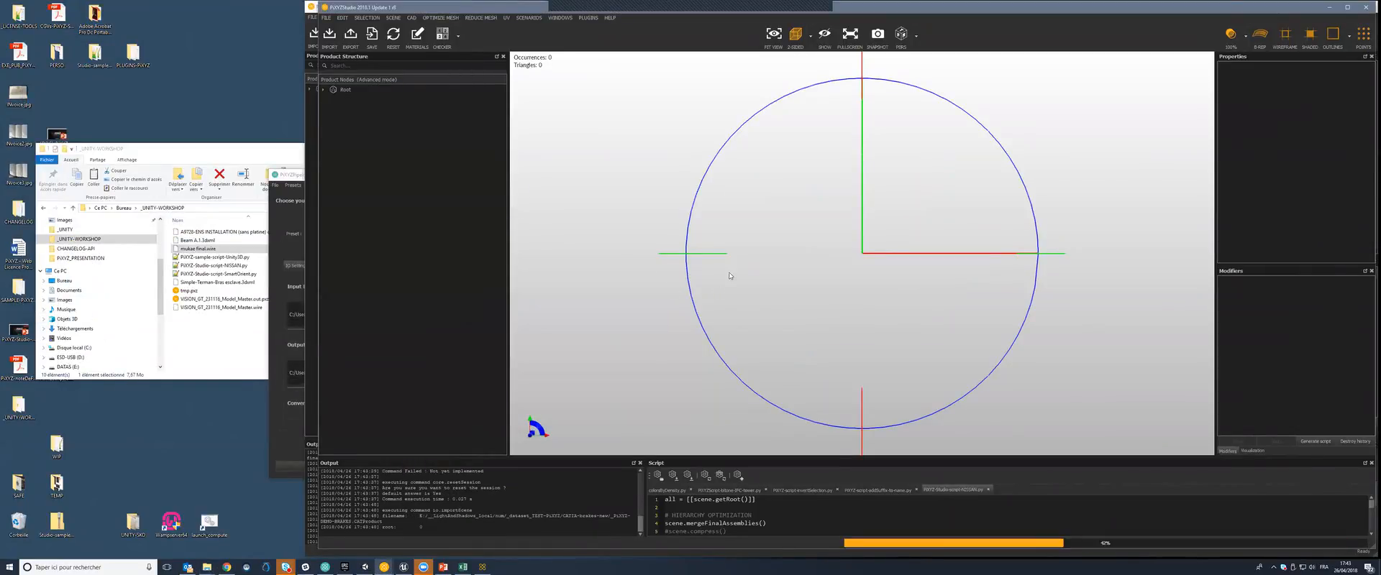
Step: Run the Process For Game Engines scenario on the brake assembly with Override Existing UVs and Repack UVs off
middle_drag(731, 277, 619, 97)
click(529, 19)
click(550, 27)
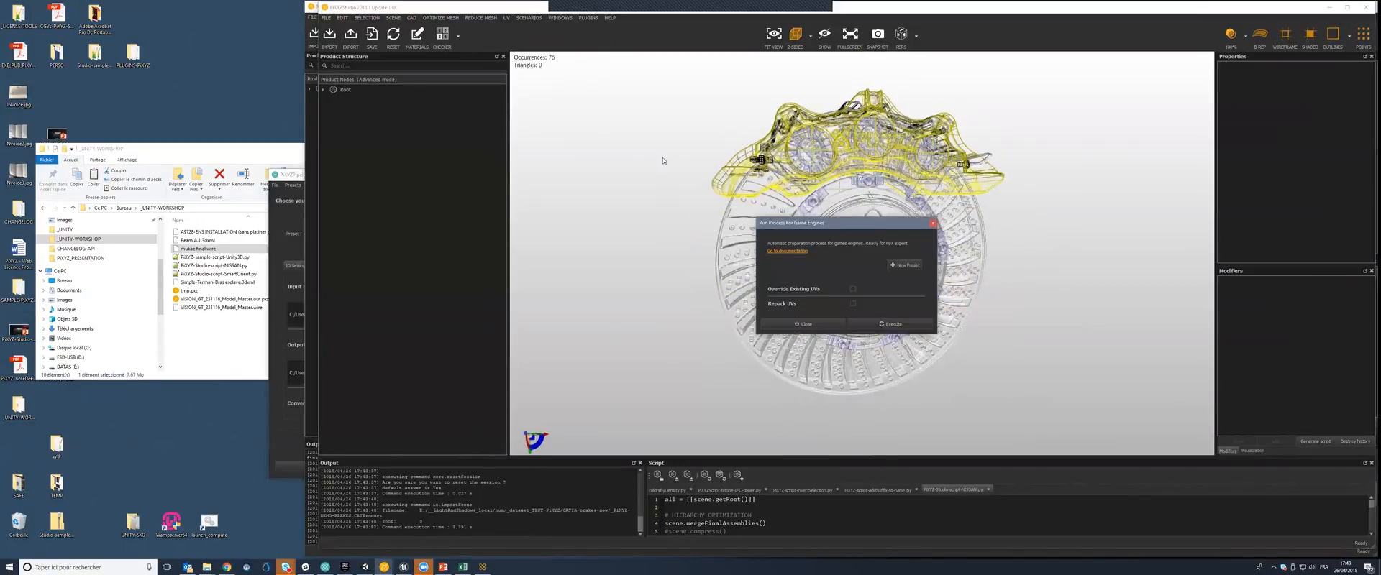
click(871, 323)
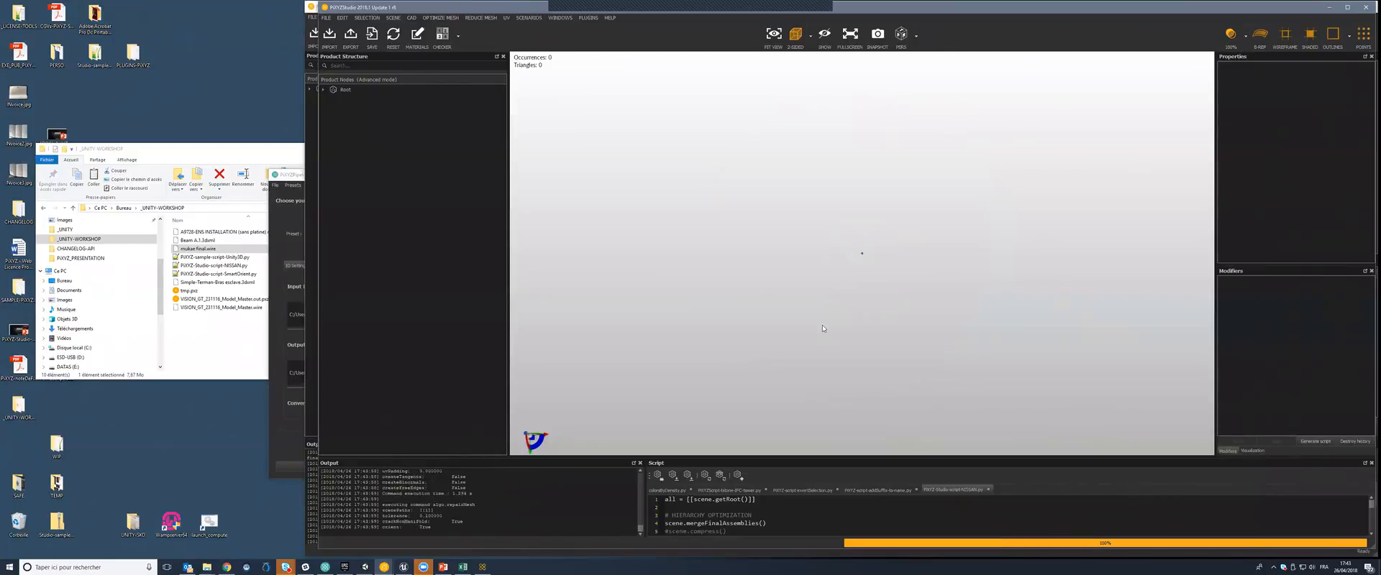
Step: Enlarge the output log to read the commands executed by the scenario, and shrink it back
drag(496, 459, 503, 322)
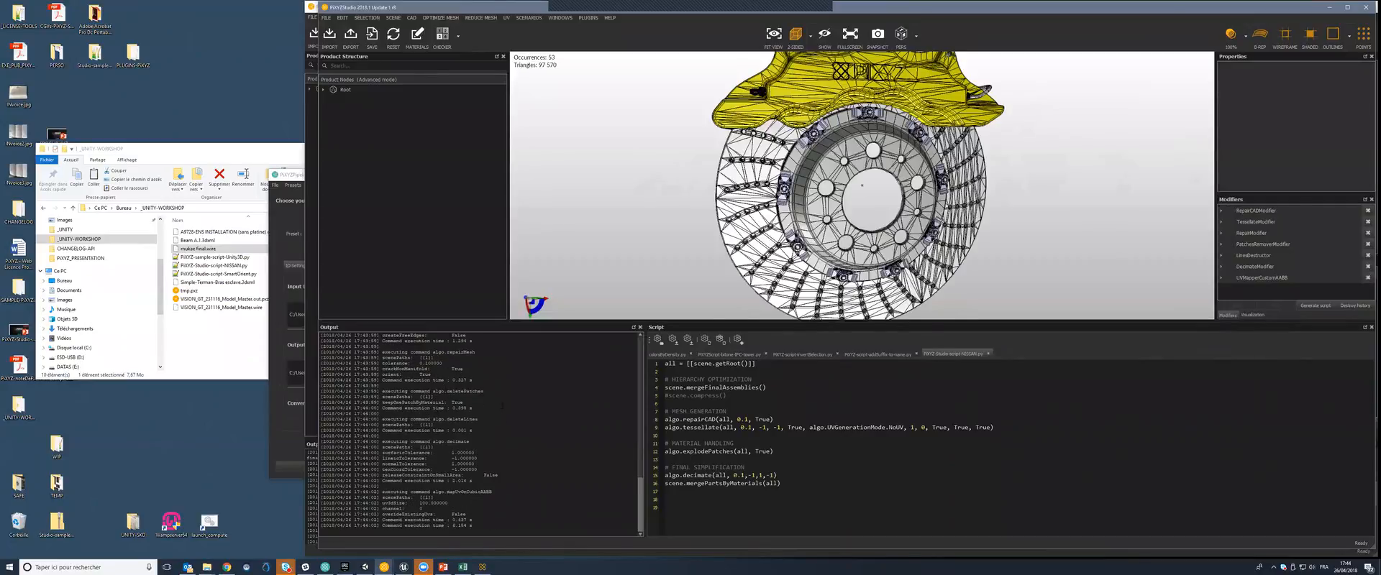
scroll(502, 411, down, 6)
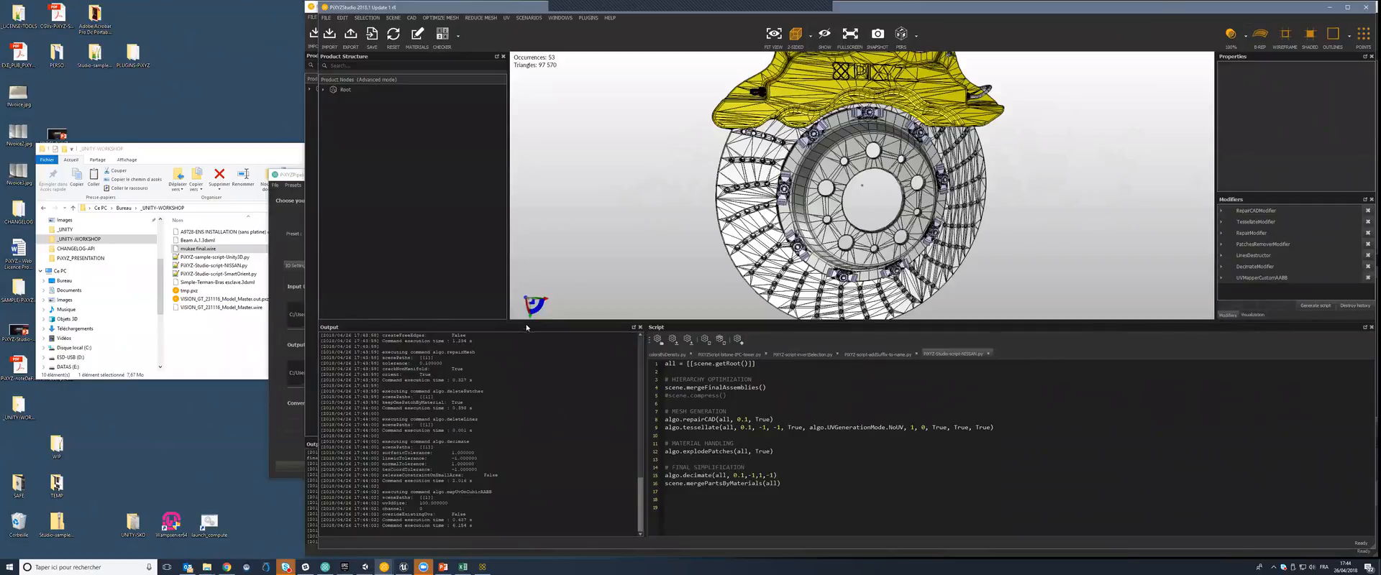
drag(529, 323, 514, 372)
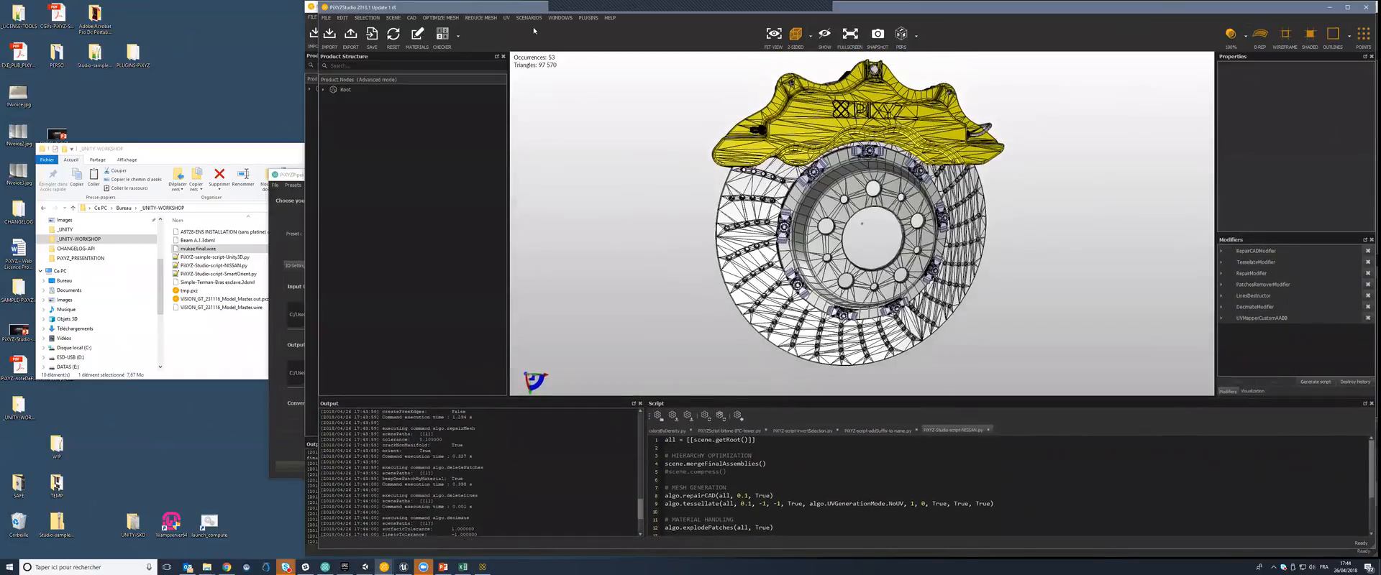
Step: Turn off the wireframe display on the brake assembly and inspect its shaded surfaces
middle_drag(708, 228, 694, 206)
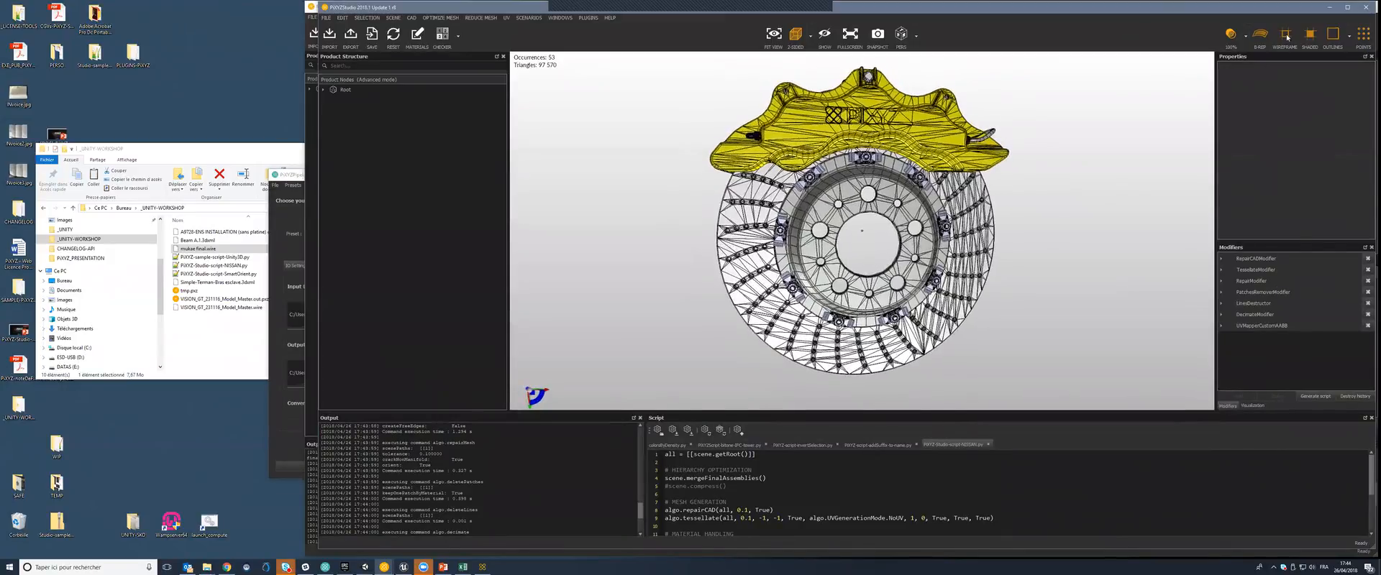
middle_drag(604, 95, 538, 87)
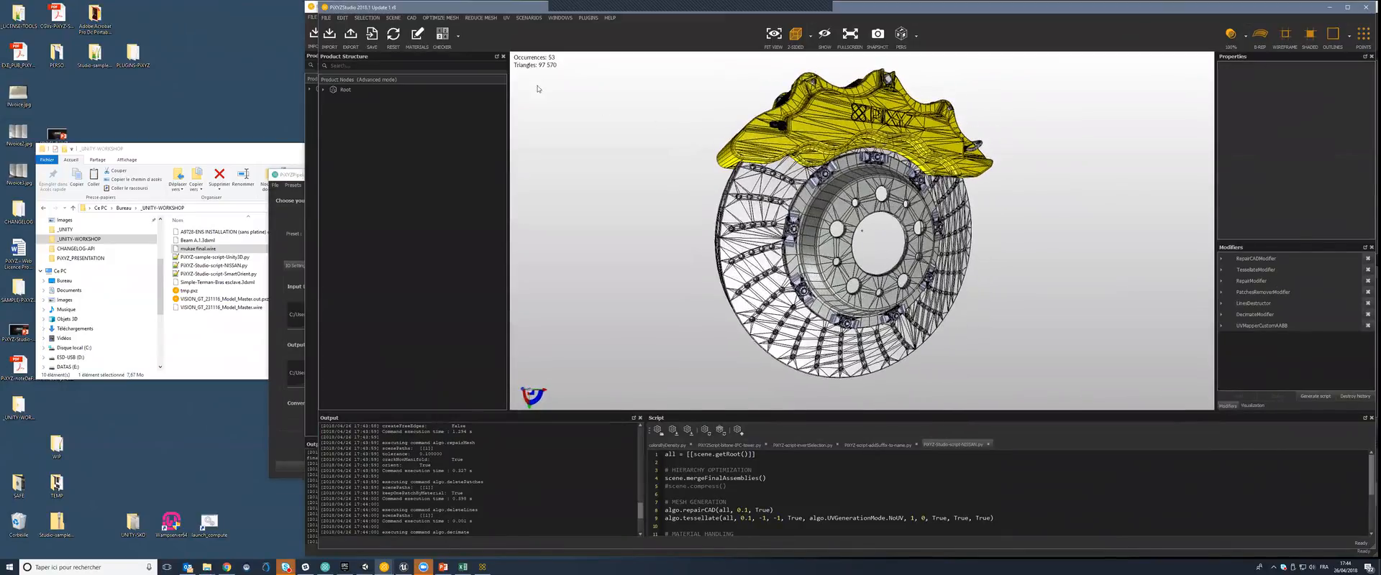
click(1287, 35)
scroll(812, 277, up, 5)
scroll(812, 277, down, 5)
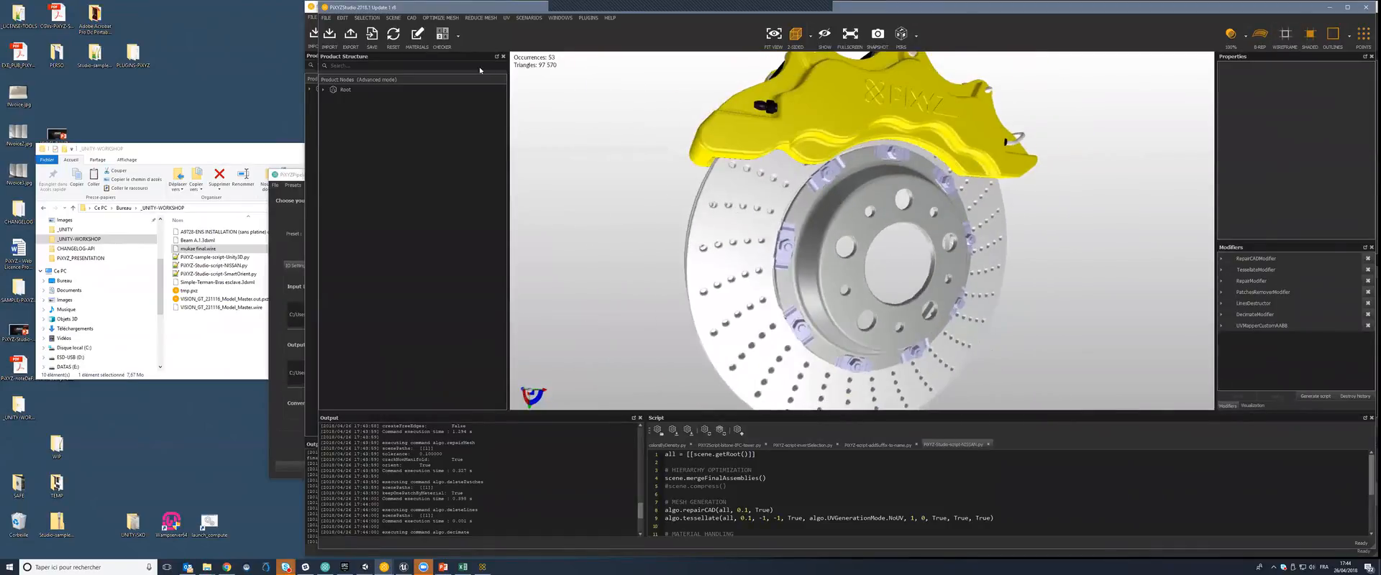
Step: Display the checker texture on the brake assembly and set it to UV Channel 1
click(443, 34)
middle_drag(782, 208, 533, 83)
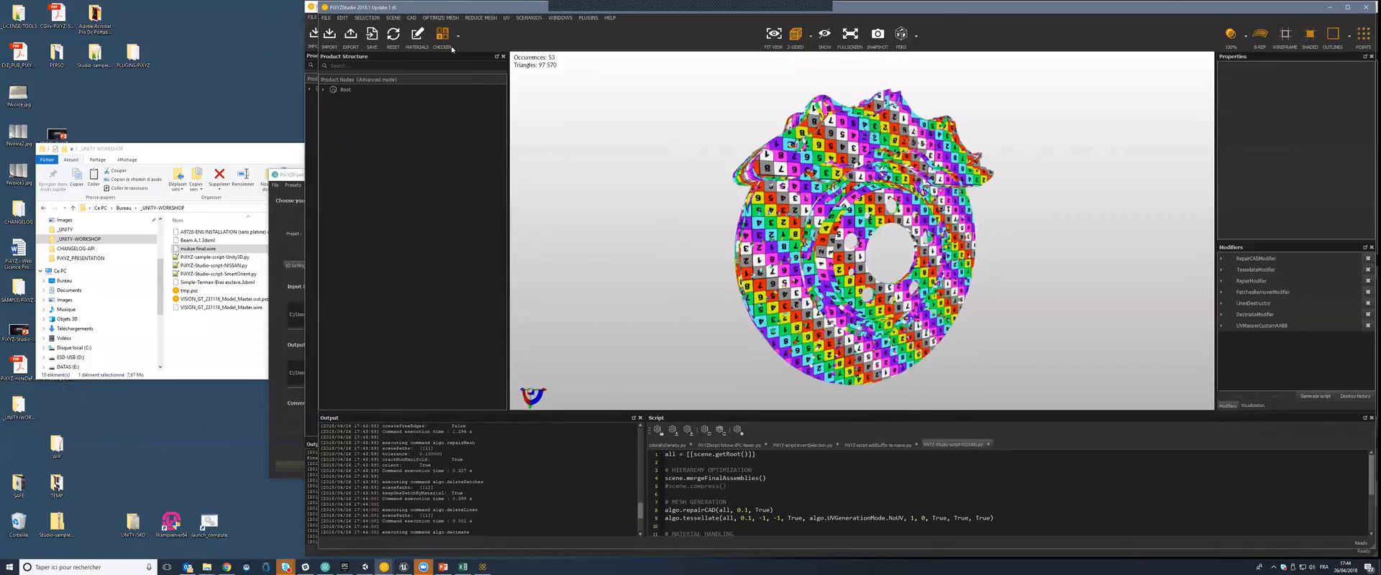
click(458, 36)
click(467, 81)
click(464, 88)
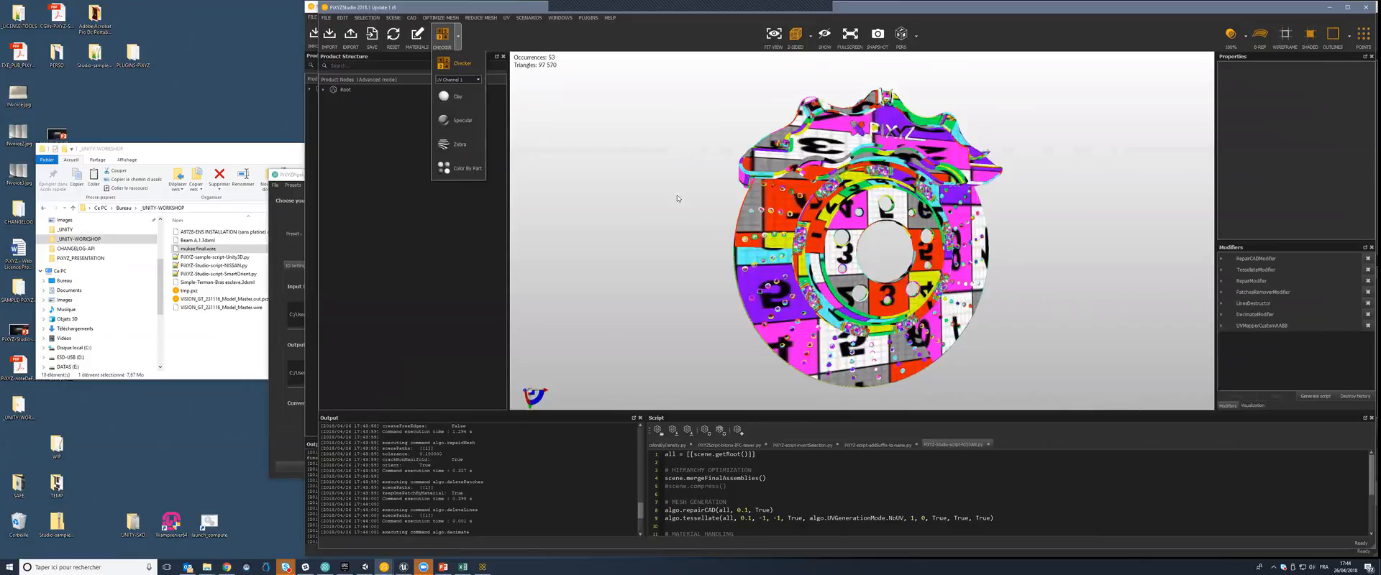
Step: Change the checker's UV channel to inspect the texture on the brake assembly, and restore the normal material display
click(466, 81)
click(463, 87)
mouse_move(734, 222)
middle_down()
mouse_move(638, 176)
mouse_move(741, 187)
middle_up()
click(443, 36)
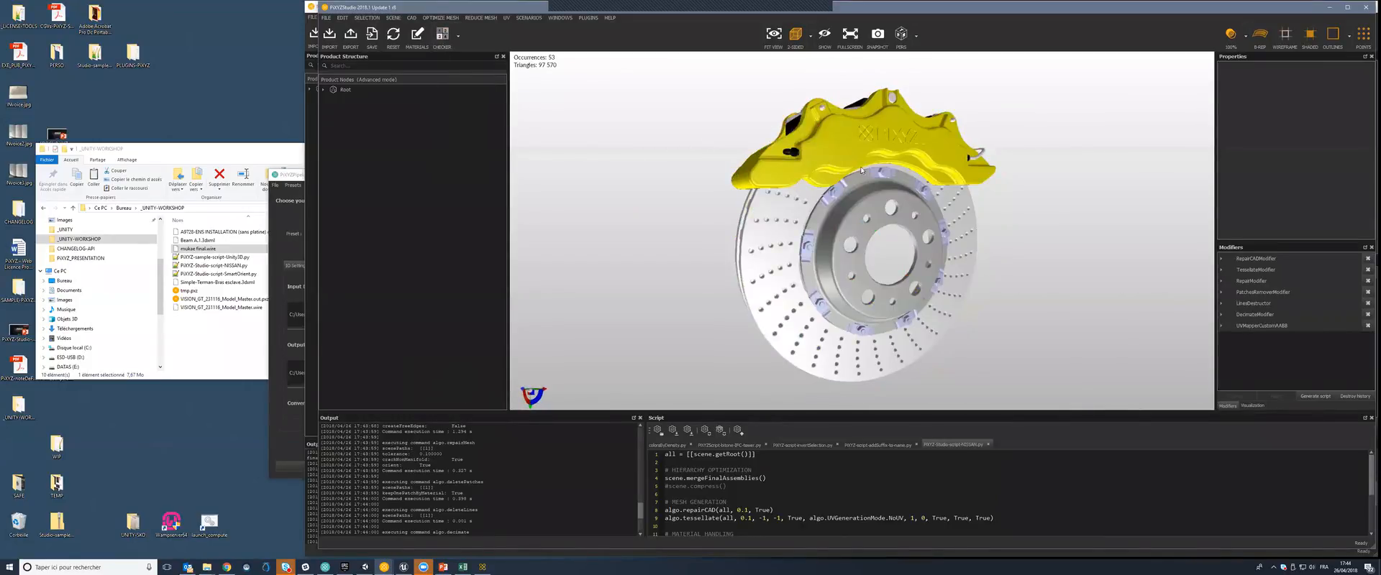
middle_drag(861, 171, 784, 187)
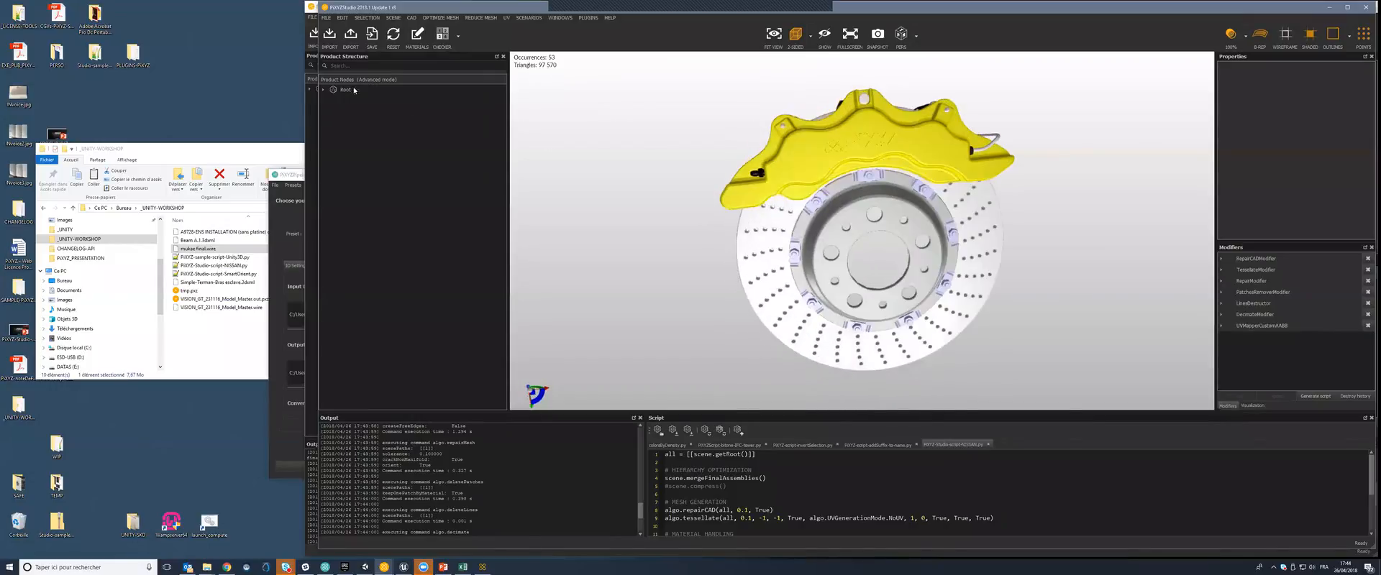
Step: Expand the product structure from Root down to the solid inside the first caliper part and examine the brake assembly
click(324, 90)
click(332, 141)
click(339, 152)
click(346, 162)
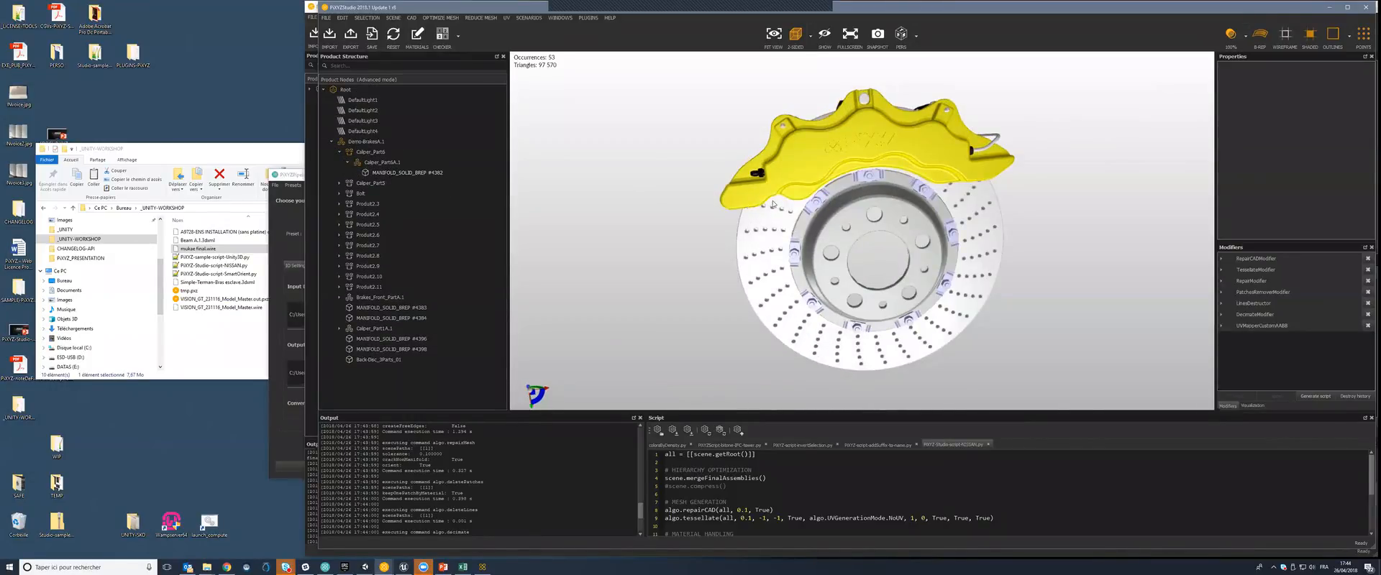
click(754, 233)
middle_drag(698, 226, 675, 208)
click(658, 187)
click(529, 17)
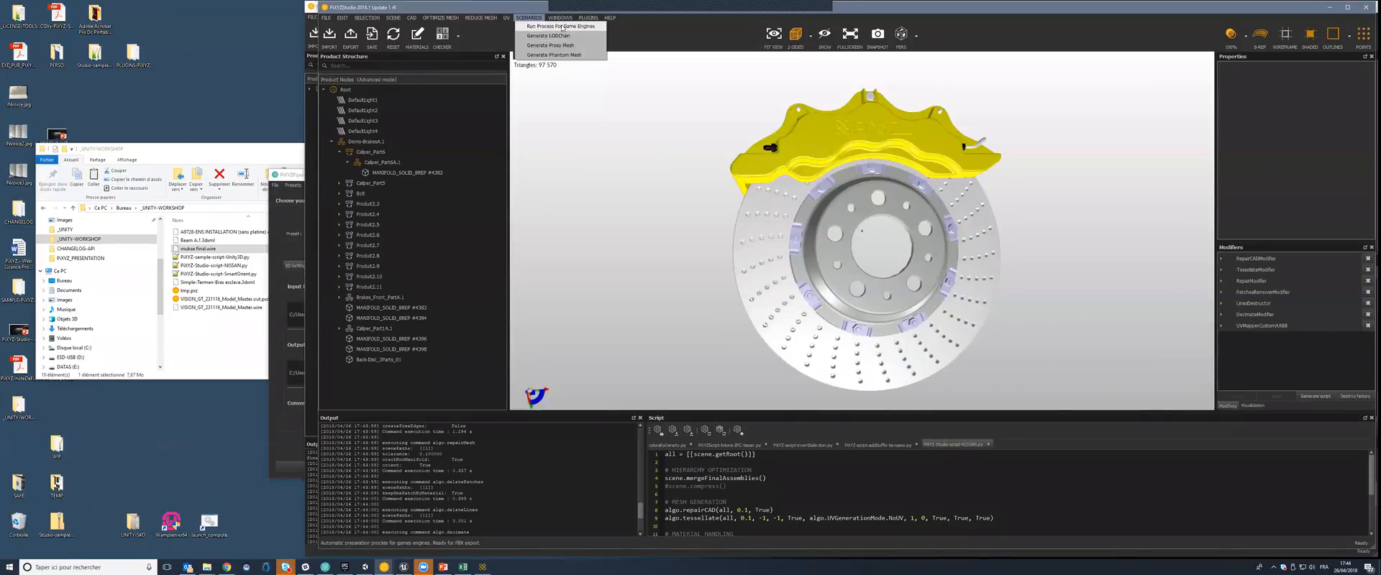
click(561, 26)
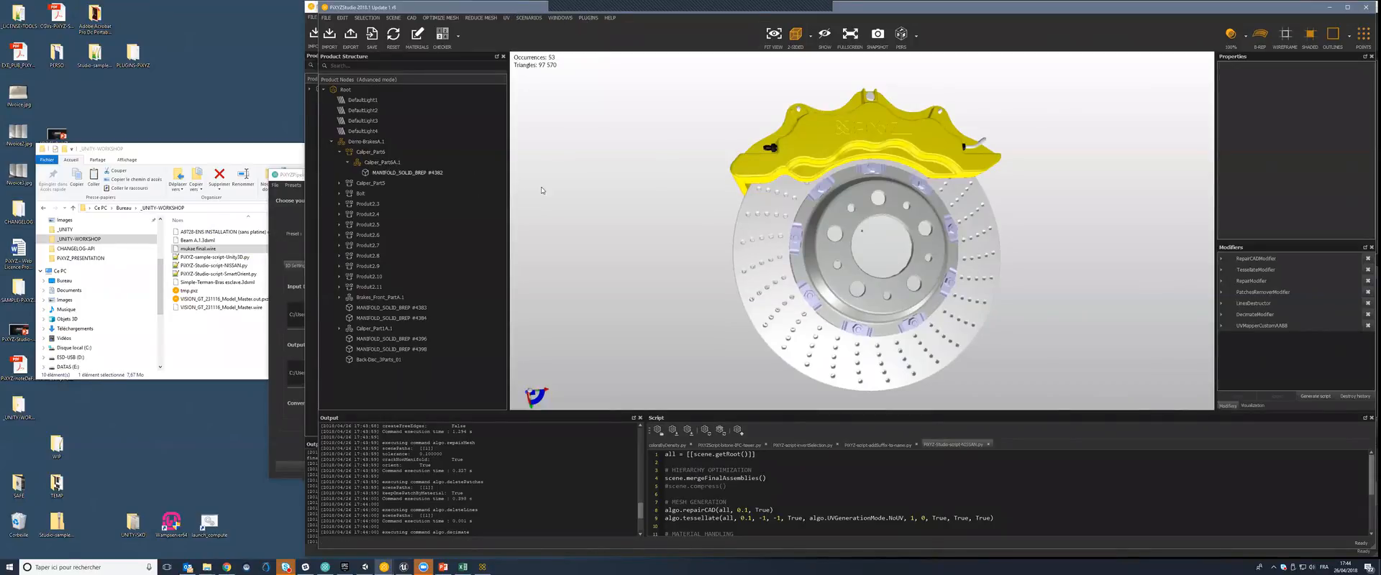
click(535, 19)
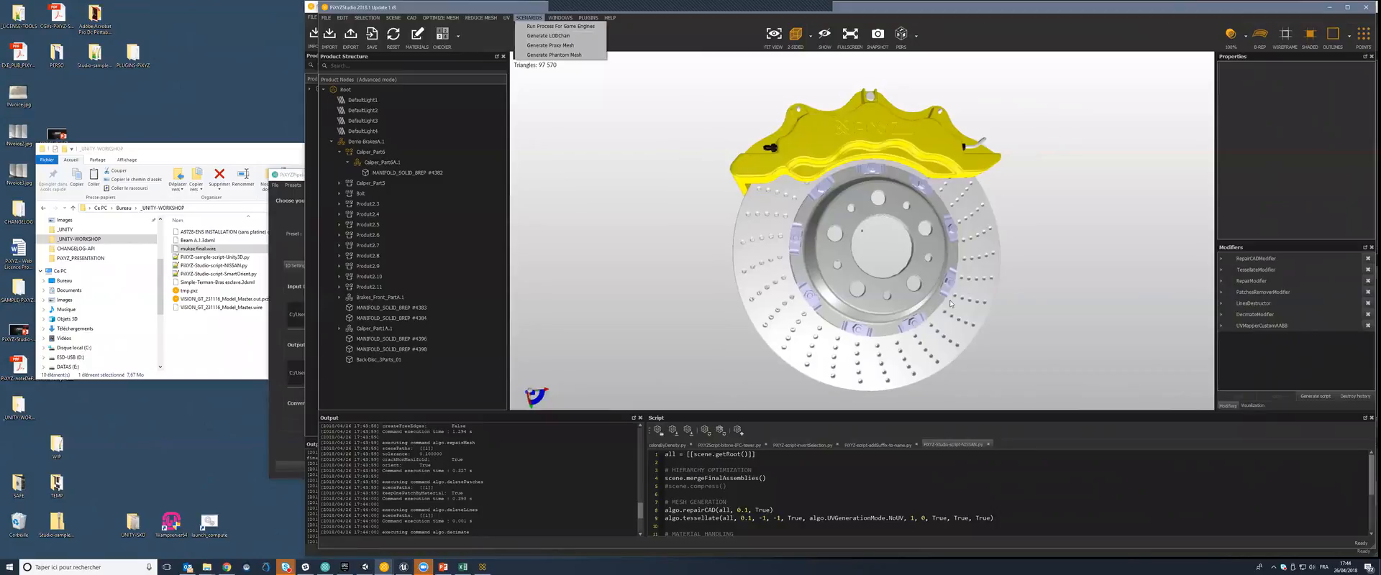
click(560, 26)
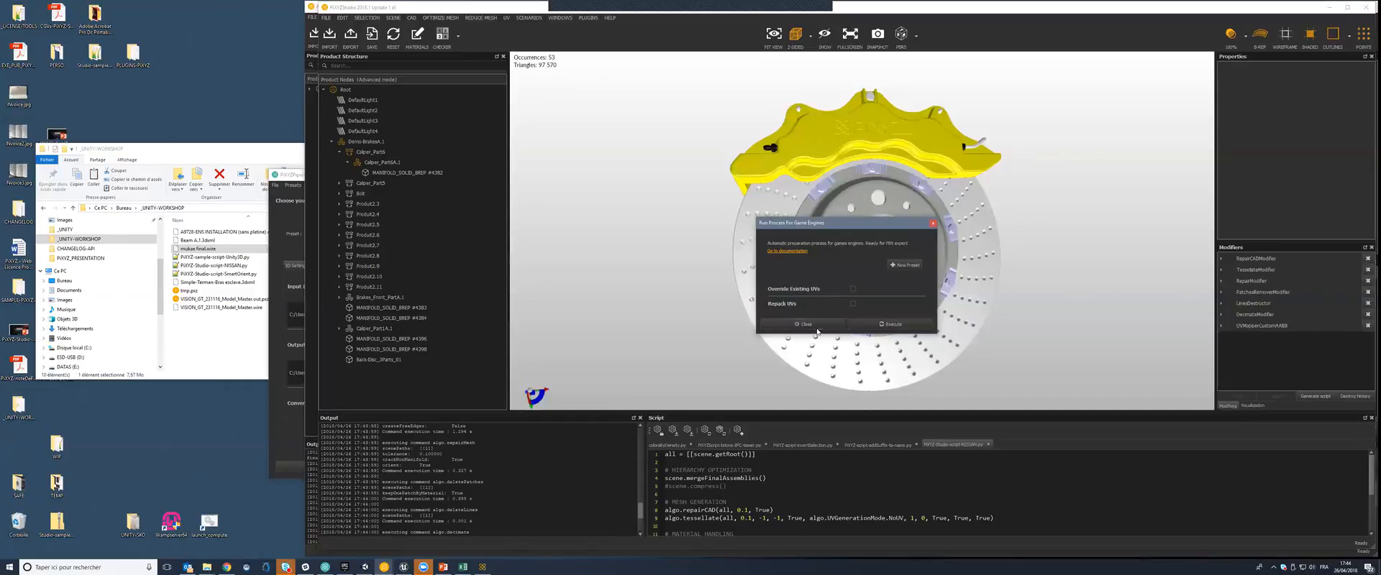
click(804, 325)
Step: Run the Generate LODChain scenario on the brake assembly
click(529, 18)
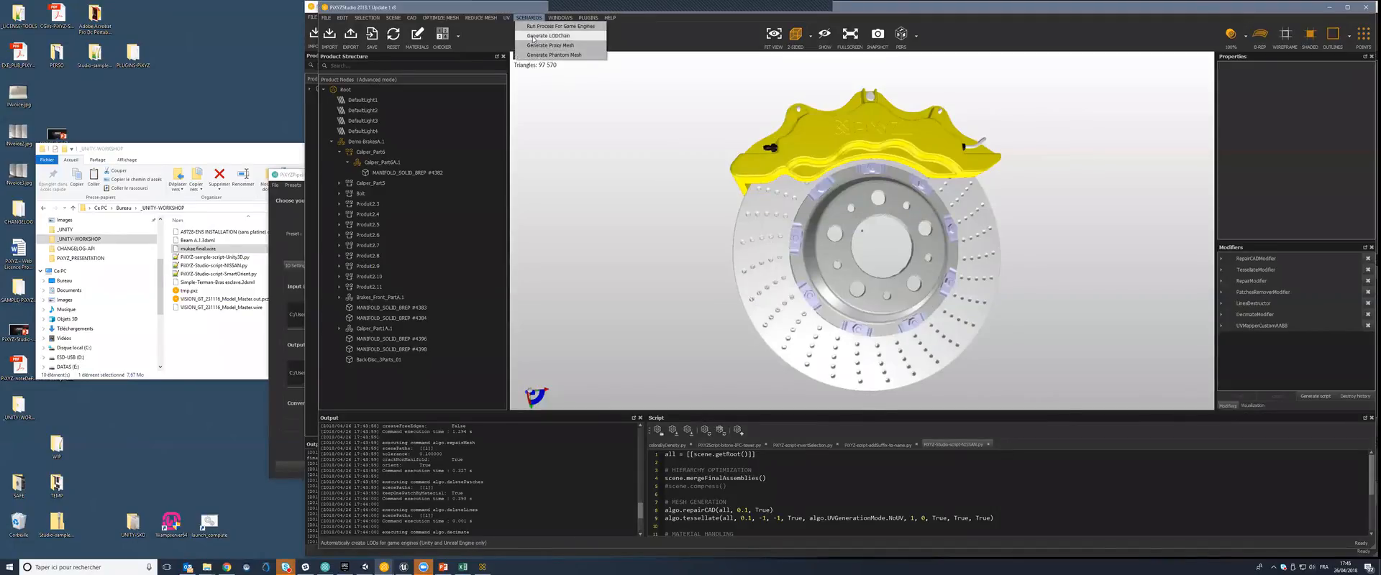
click(534, 36)
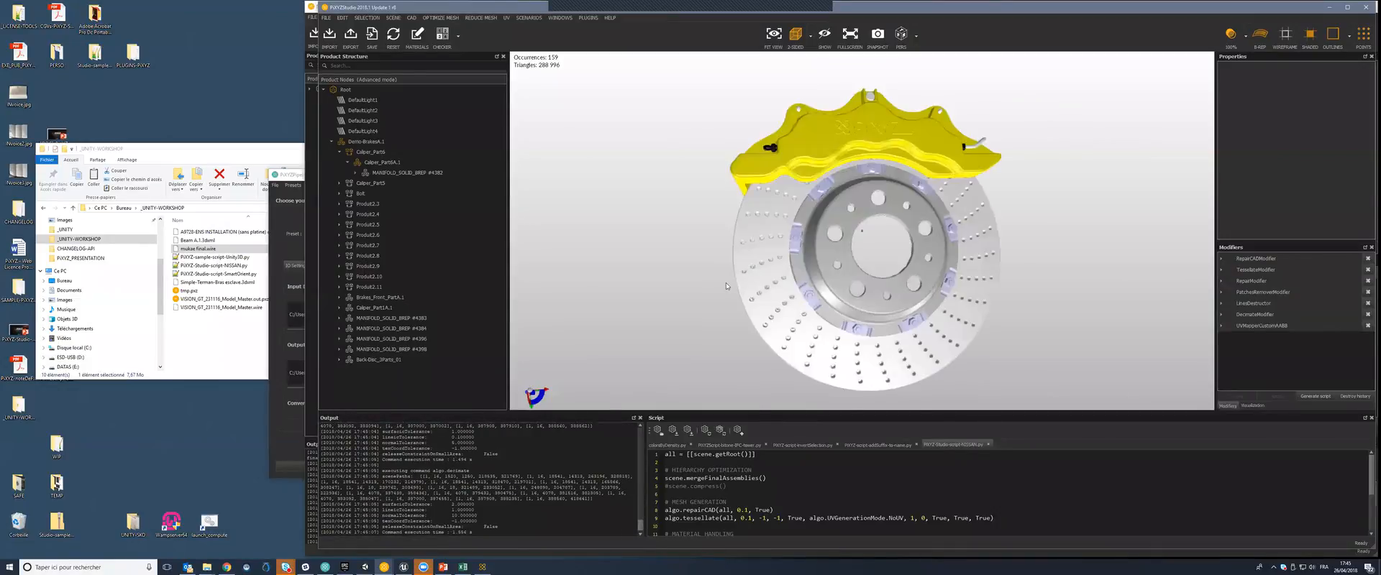
middle_drag(715, 165, 724, 175)
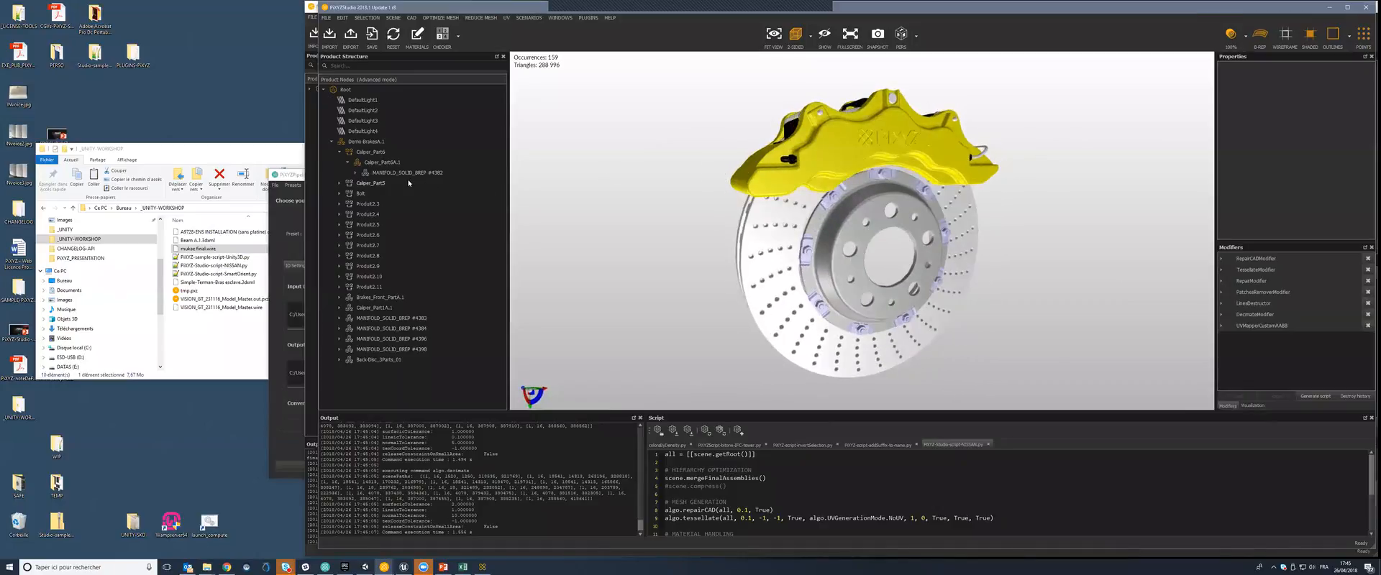
Step: Select the yellow caliper body in the model to locate its LOD parts in the product structure
click(843, 157)
scroll(832, 155, up, 3)
click(843, 152)
middle_drag(855, 145, 766, 227)
click(889, 193)
middle_drag(786, 252, 794, 198)
click(794, 197)
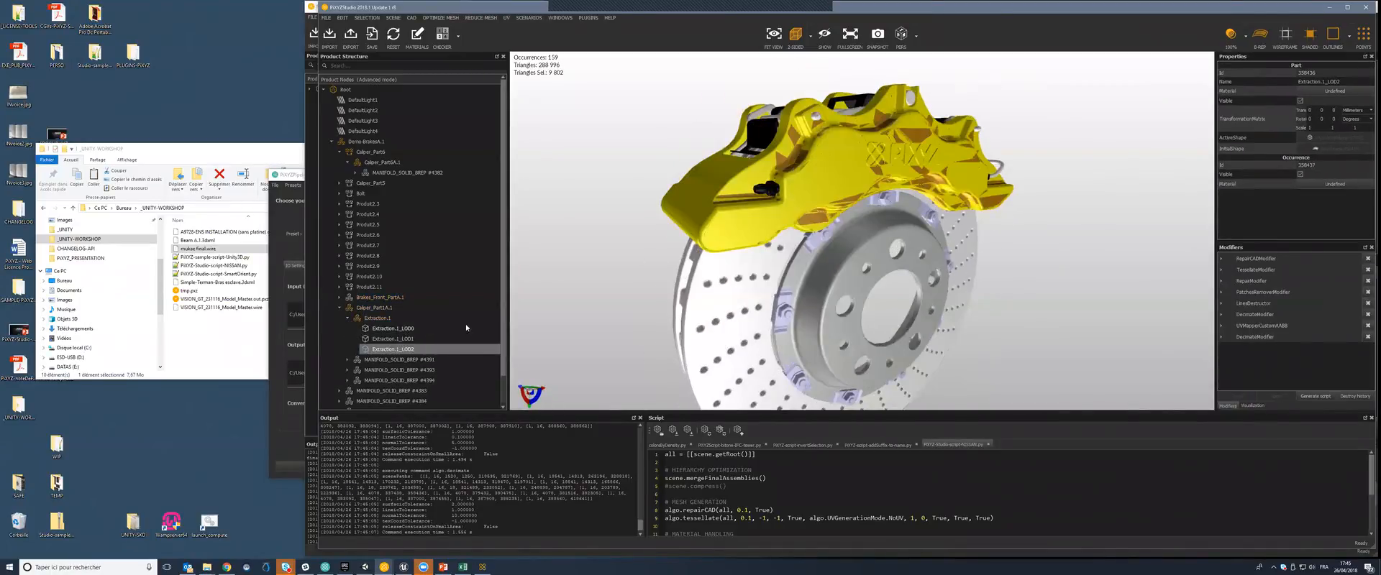
Step: Select LOD0, LOD1 and LOD2 of the caliper's Extraction.1 in turn to compare their meshes, and clear the selection
click(396, 330)
click(401, 338)
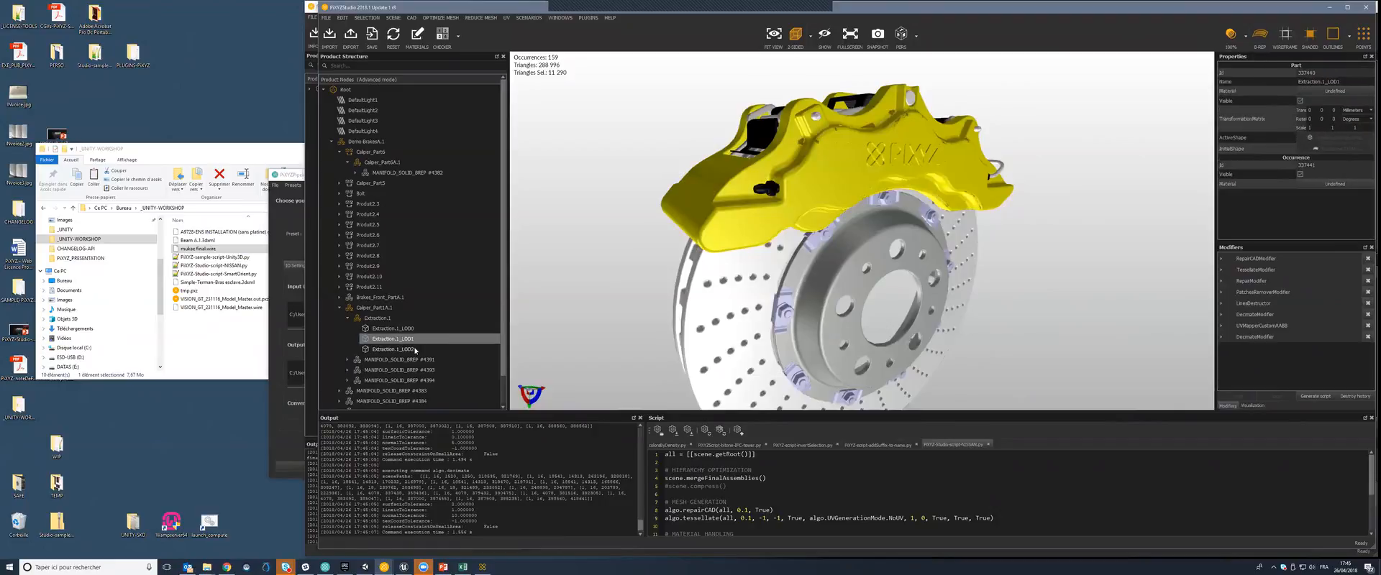
click(415, 349)
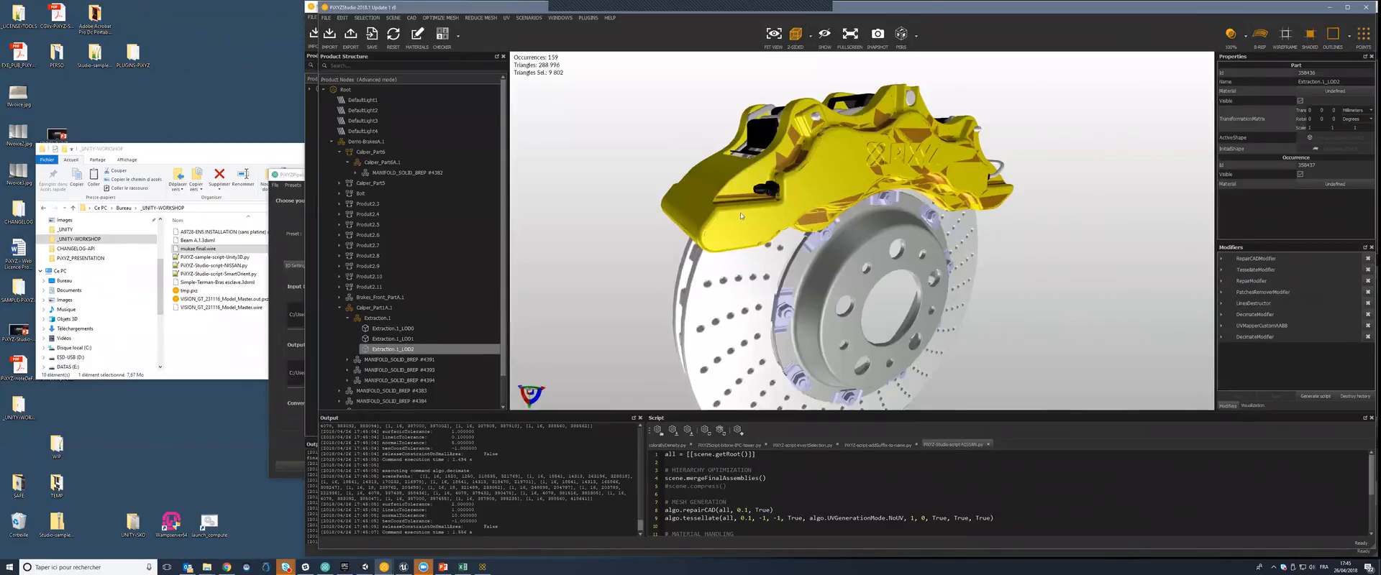
click(626, 181)
Step: Export the model to the Bureau folder as an FBX file named test.fbx
click(326, 17)
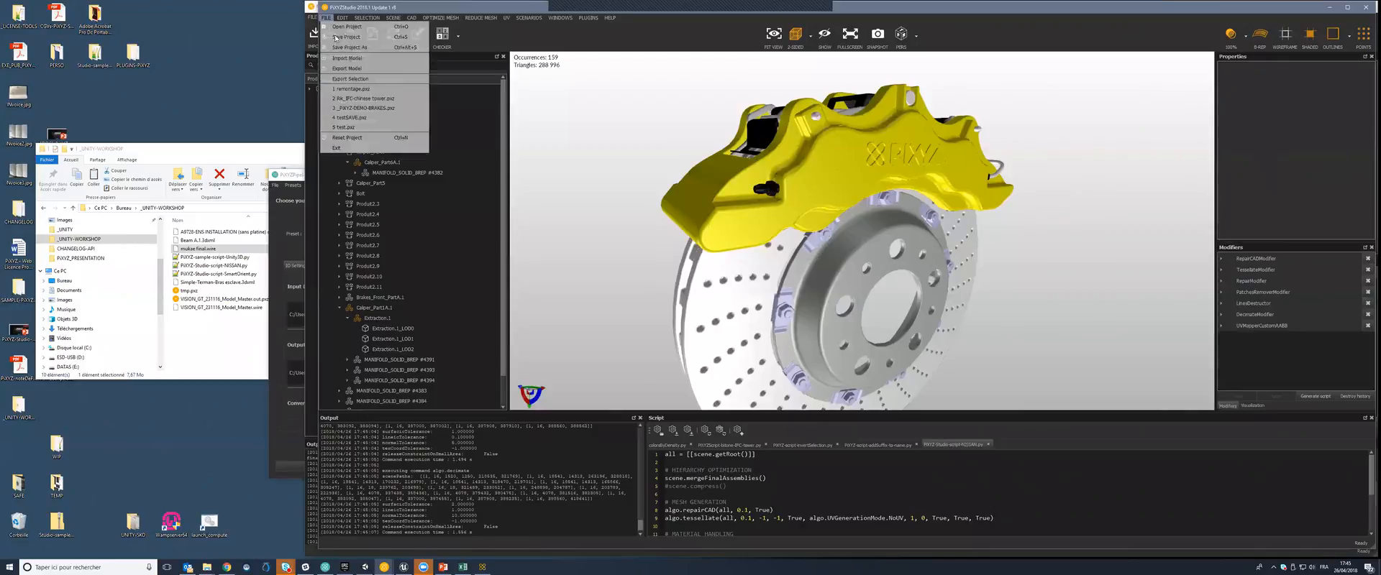
click(358, 68)
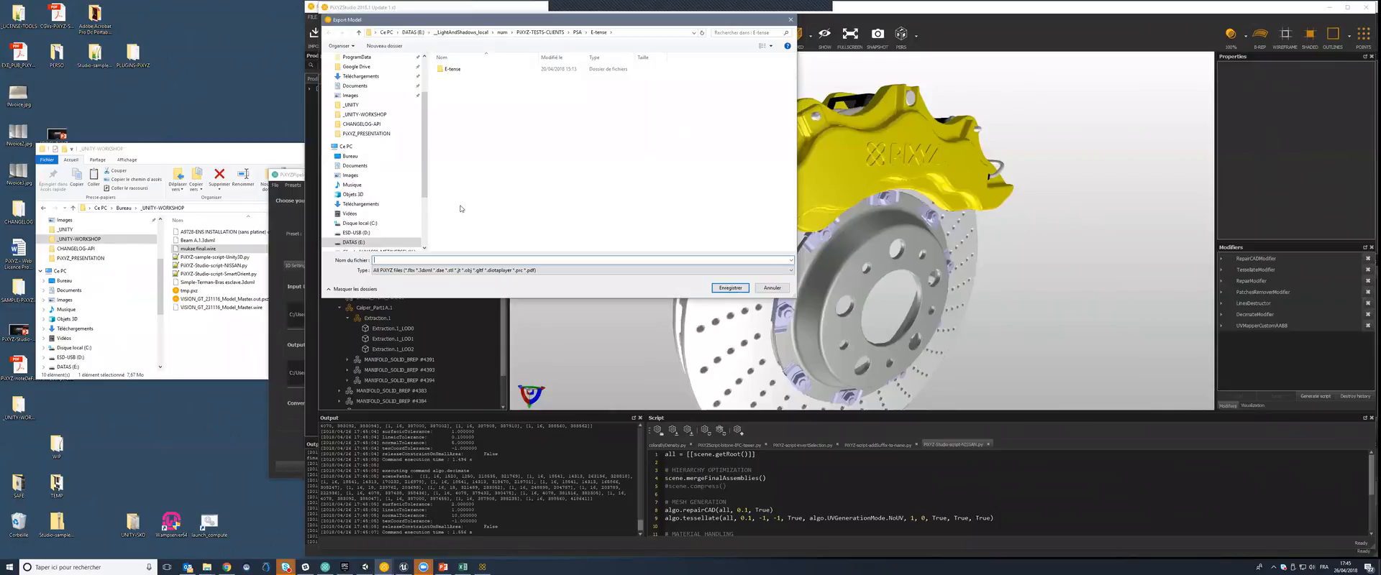
click(374, 156)
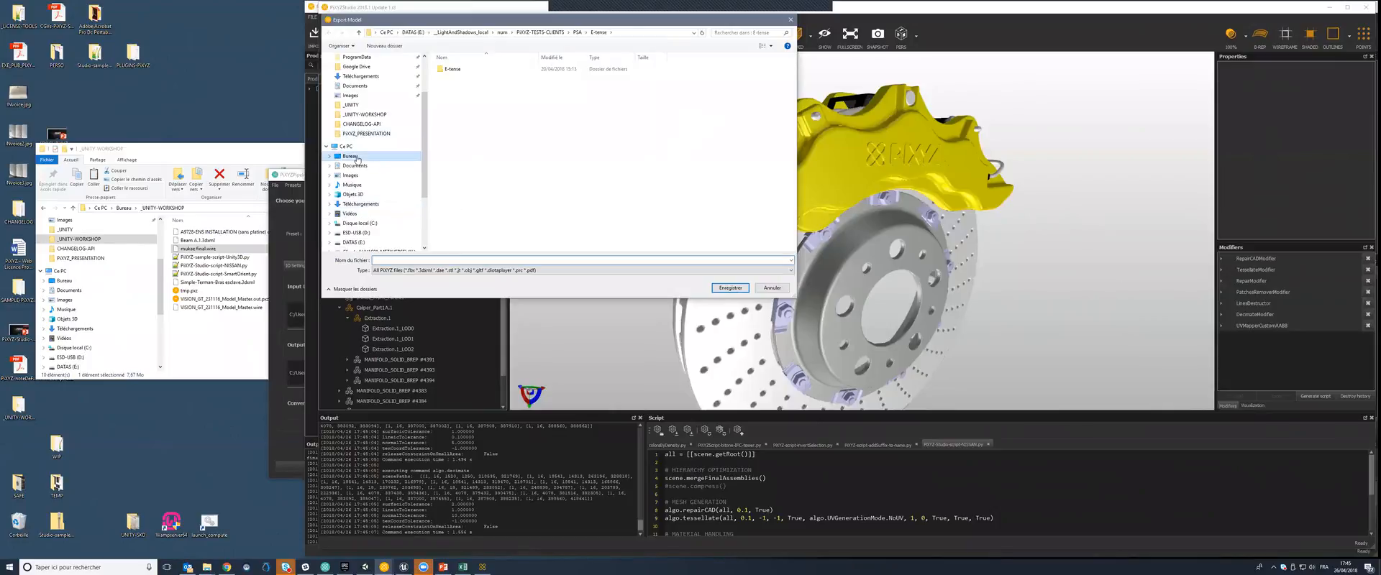
click(460, 260)
text(test)
click(464, 271)
click(450, 281)
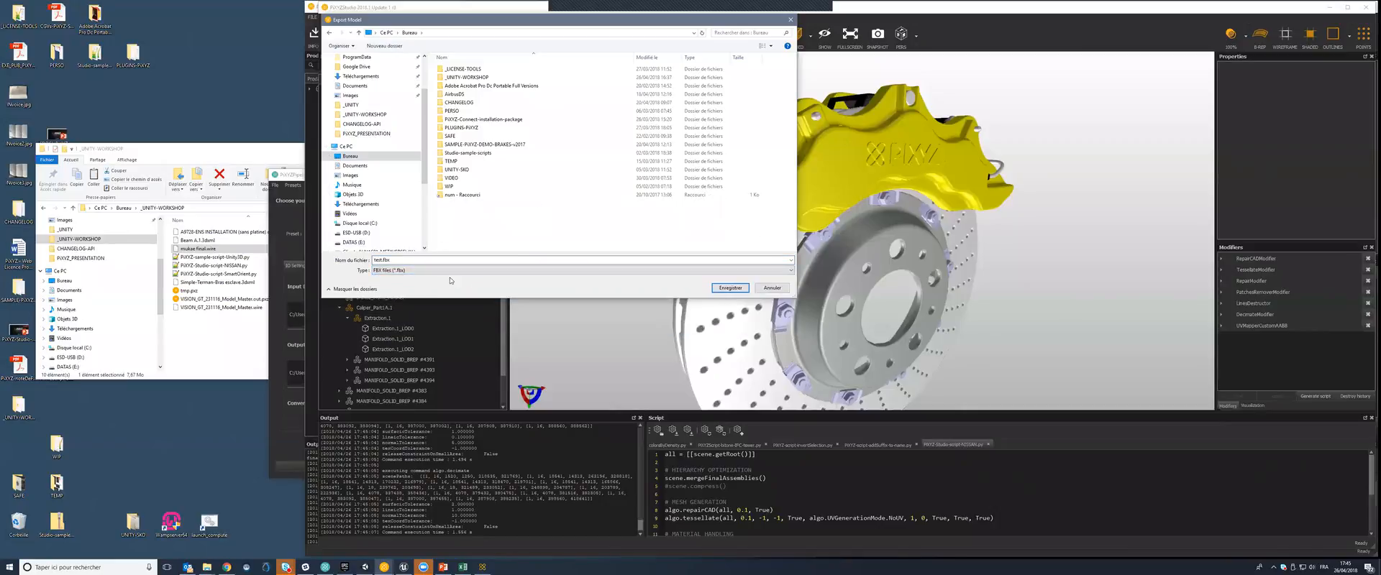
click(731, 288)
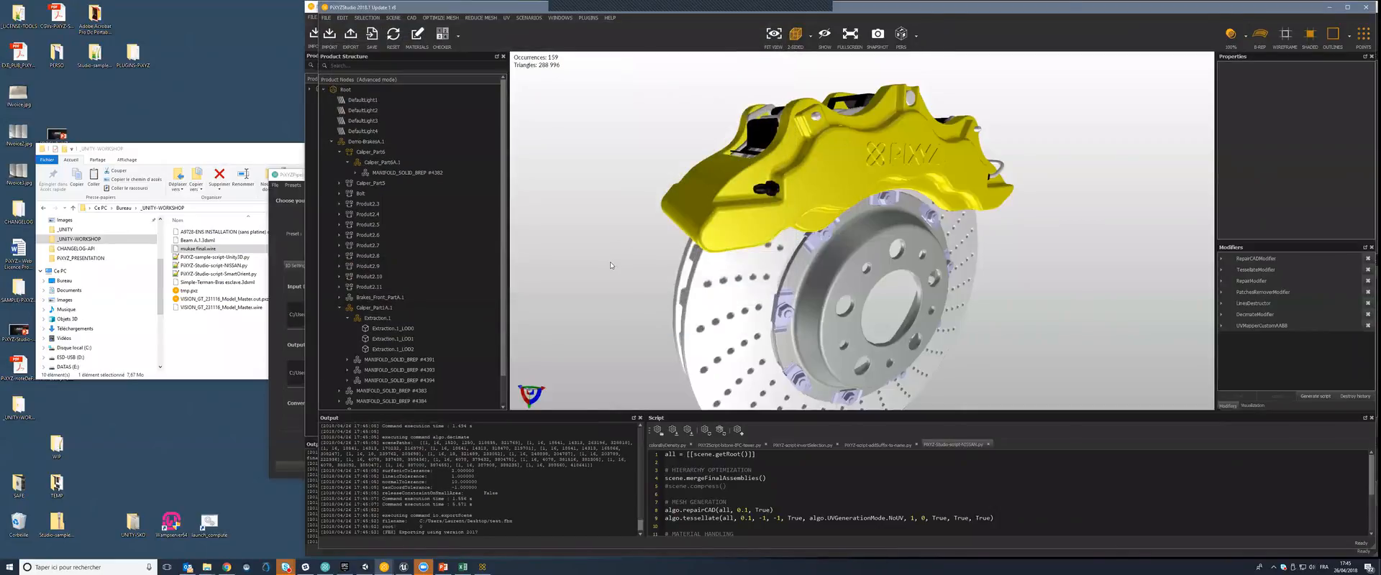